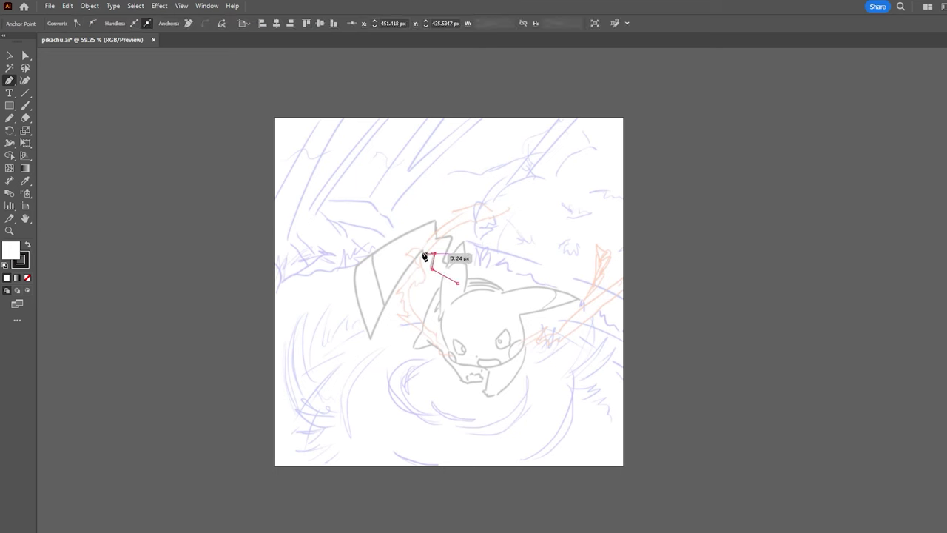
Finish the tail curve, trace Pikachu's body outline, and lift a body anchor upward
{"action": "left_click_drag", "start_coordinate": [432, 220], "coordinate": [433, 221]}
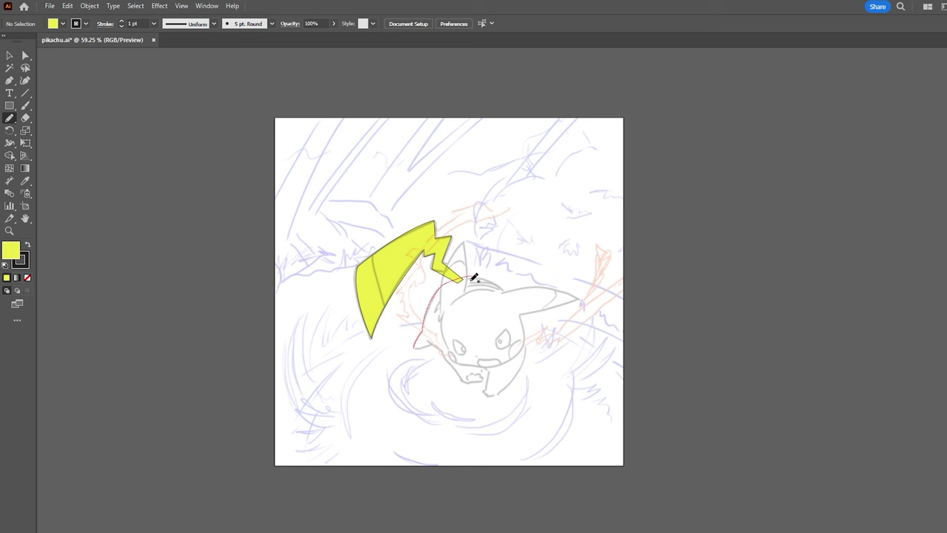
{"action": "left_click_drag", "start_coordinate": [440, 351], "coordinate": [441, 352]}
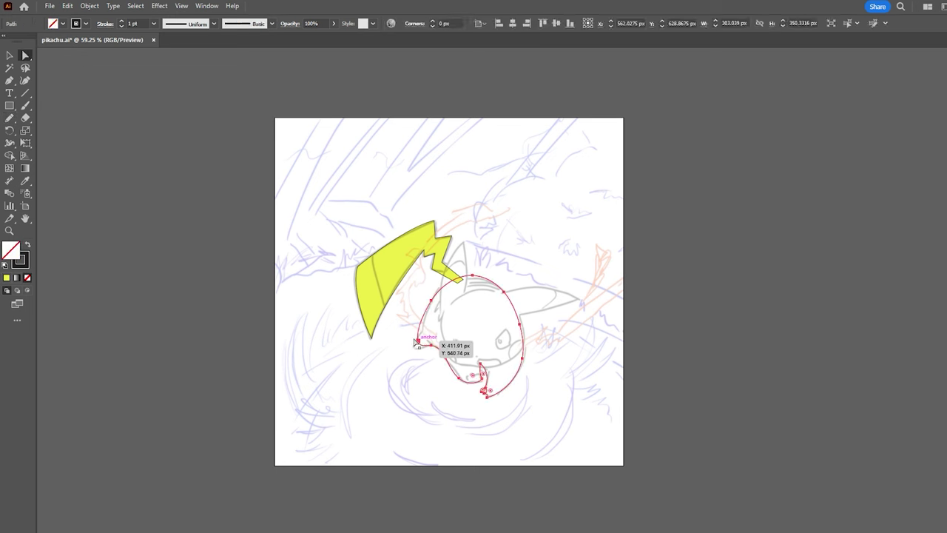
{"action": "key", "text": "p"}
{"action": "left_click", "coordinate": [415, 340]}
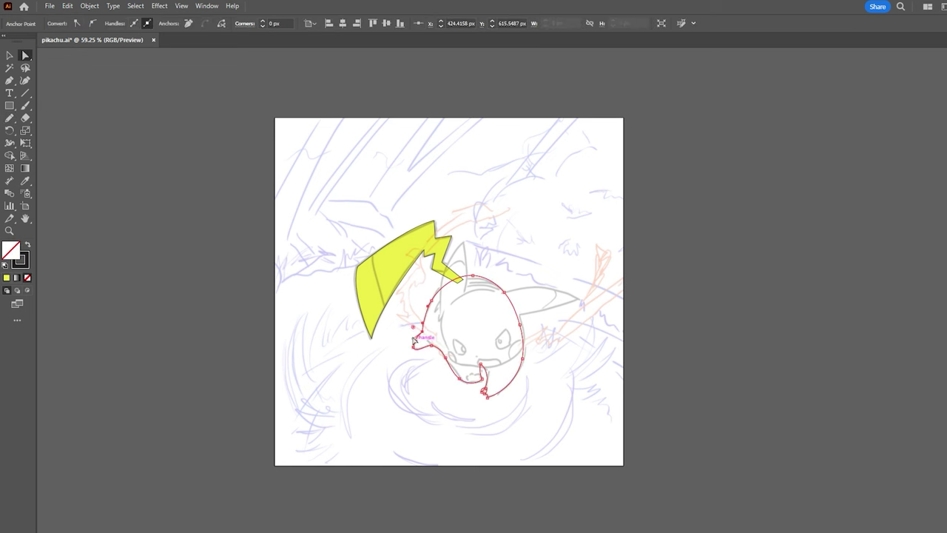
{"action": "left_click_drag", "start_coordinate": [431, 348], "coordinate": [447, 341]}
Reshape the chin anchors, pulling the chin loop down-right and rounding its sharp point
{"action": "scroll", "coordinate": [440, 352], "scroll_direction": "up", "scroll_amount": 3}
{"action": "left_click", "coordinate": [454, 355]}
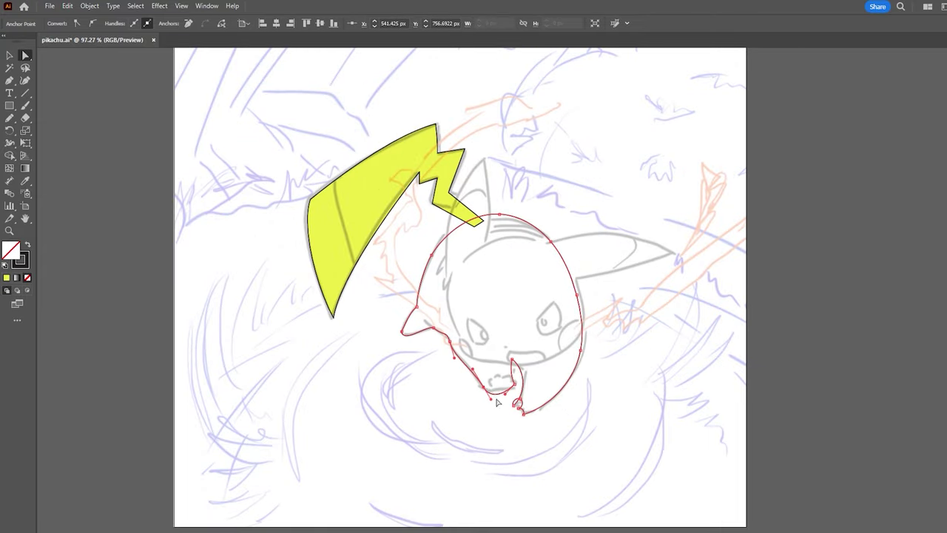
{"action": "left_click", "coordinate": [486, 382]}
{"action": "left_click", "coordinate": [518, 370]}
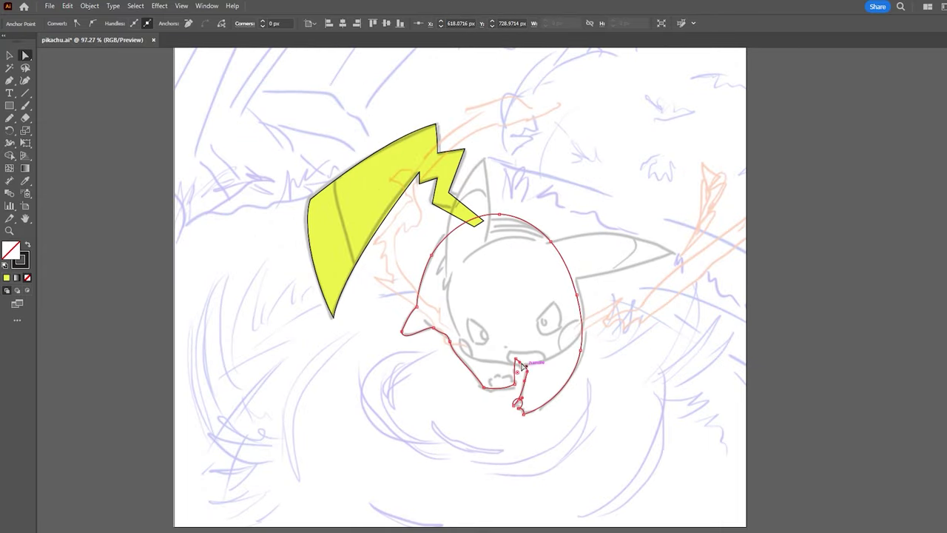
{"action": "scroll", "coordinate": [508, 416], "scroll_direction": "up", "scroll_amount": 5}
{"action": "left_click", "coordinate": [500, 431]}
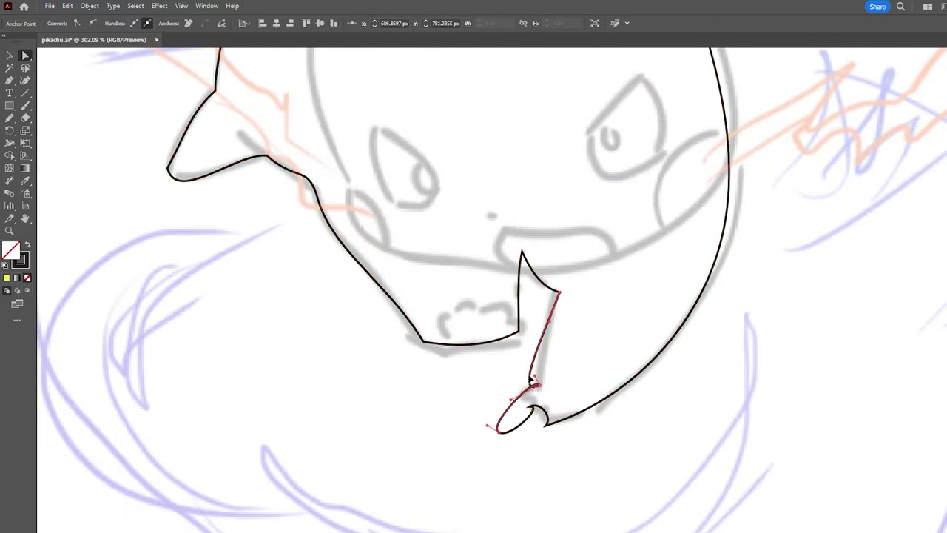
{"action": "left_click_drag", "start_coordinate": [500, 432], "coordinate": [514, 446]}
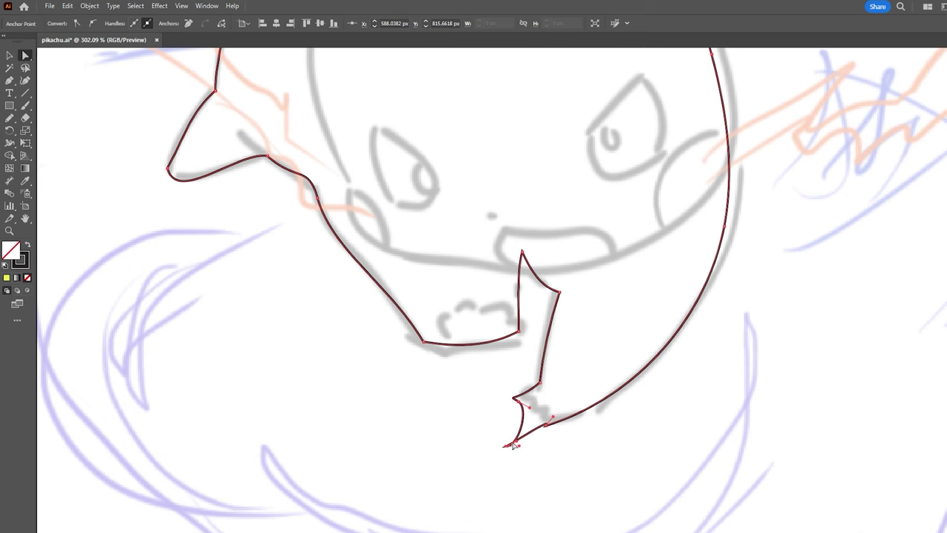
{"action": "left_click_drag", "start_coordinate": [546, 422], "coordinate": [560, 412]}
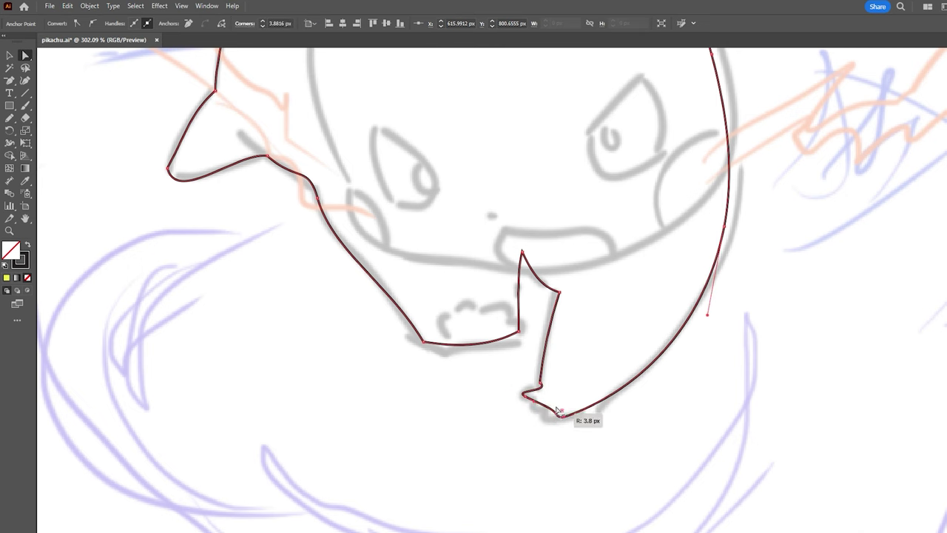
{"action": "scroll", "coordinate": [476, 387], "scroll_direction": "down", "scroll_amount": 5}
{"action": "scroll", "coordinate": [461, 363], "scroll_direction": "down", "scroll_amount": 3}
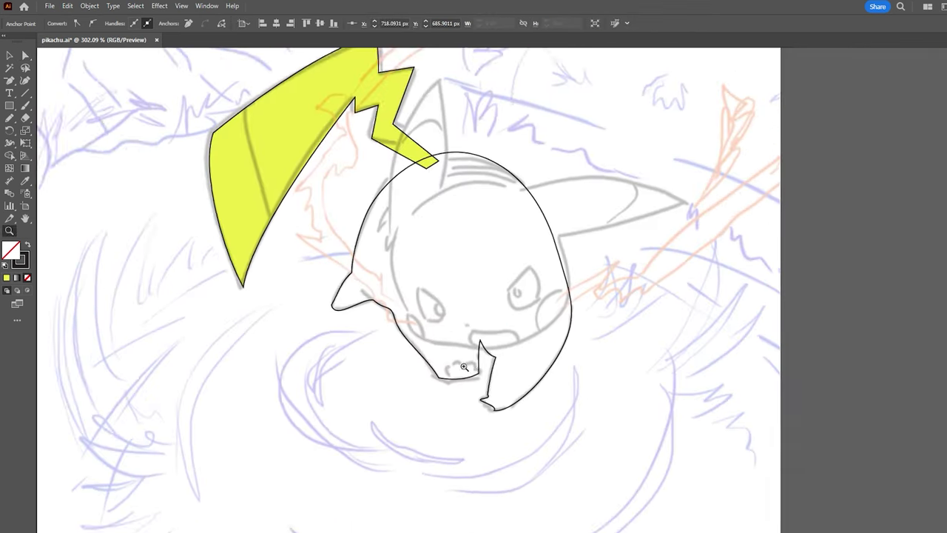
Fill the body yellow and select the ear outline with the head in view
{"action": "left_click", "coordinate": [459, 259]}
{"action": "left_click", "coordinate": [248, 238]}
{"action": "scroll", "coordinate": [248, 238], "scroll_direction": "up", "scroll_amount": 2}
{"action": "left_click", "coordinate": [248, 238]}
{"action": "left_click_drag", "start_coordinate": [406, 253], "coordinate": [369, 319]}
Fit the head and ear anchors to the sketch, curving the head top and upper ear edge
{"action": "key", "text": "n"}
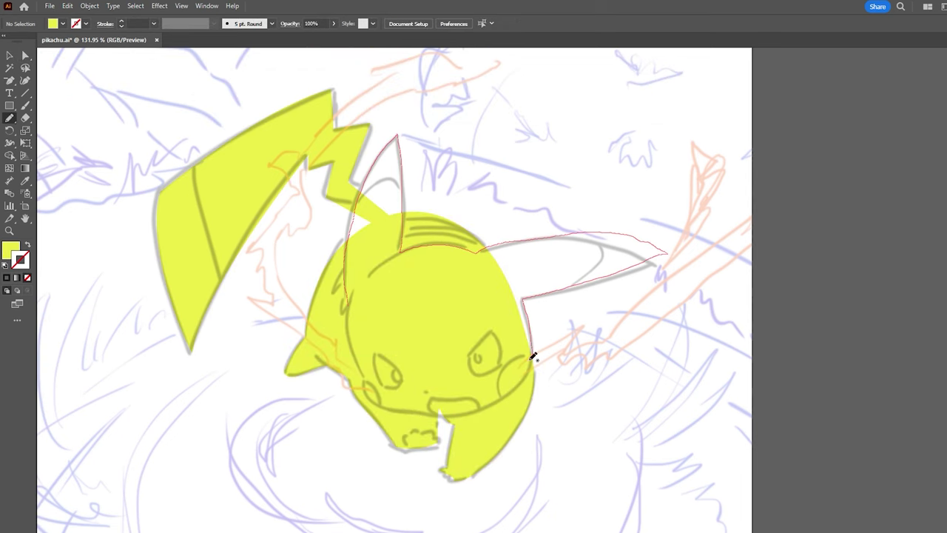
{"action": "key", "text": "a"}
{"action": "left_click_drag", "start_coordinate": [347, 320], "coordinate": [342, 299]}
{"action": "left_click_drag", "start_coordinate": [374, 405], "coordinate": [373, 409]}
{"action": "left_click", "coordinate": [424, 416]}
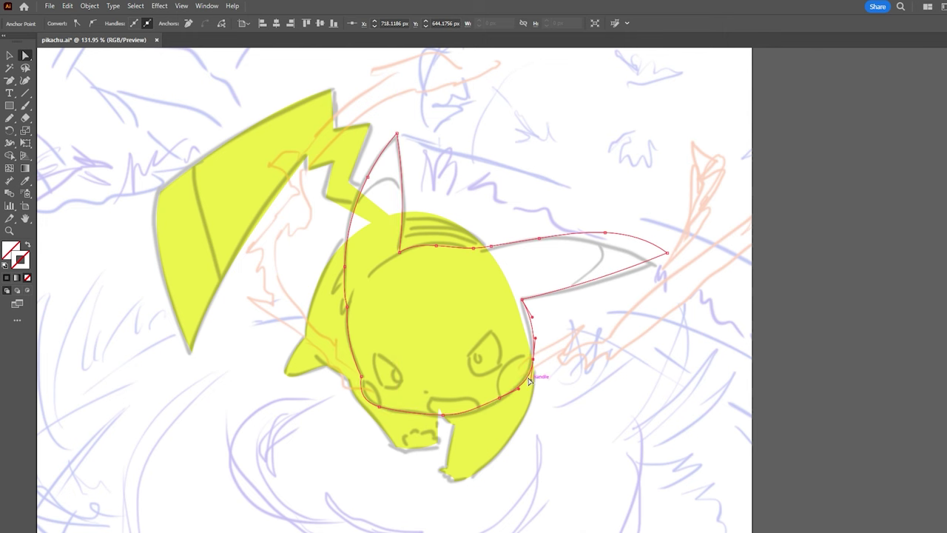
{"action": "left_click_drag", "start_coordinate": [497, 400], "coordinate": [531, 360]}
{"action": "left_click_drag", "start_coordinate": [667, 252], "coordinate": [655, 262]}
{"action": "key", "text": "p"}
{"action": "left_click_drag", "start_coordinate": [472, 247], "coordinate": [480, 249]}
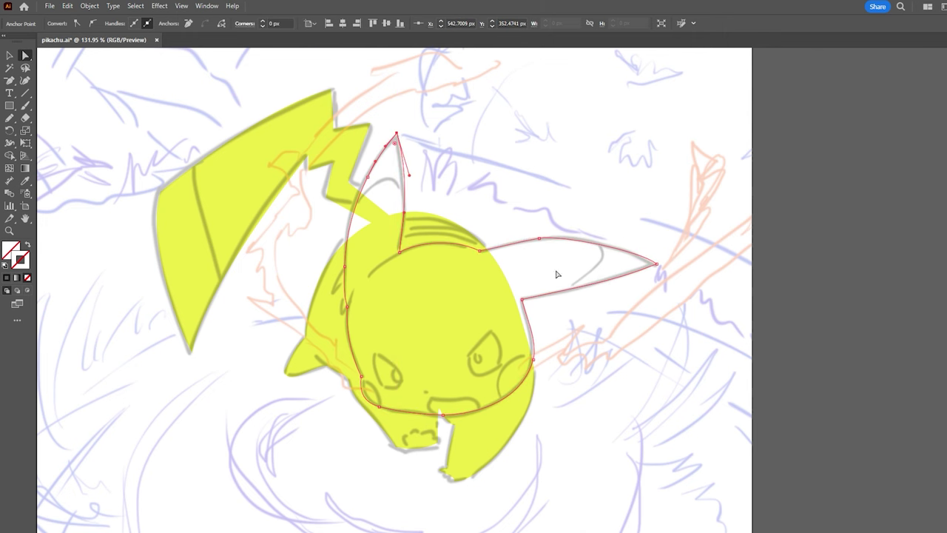
{"action": "left_click_drag", "start_coordinate": [538, 238], "coordinate": [556, 238]}
Draw a background rectangle covering the whole artboard
{"action": "key", "text": "ctrl+0"}
{"action": "key", "text": "m"}
{"action": "left_click_drag", "start_coordinate": [148, 74], "coordinate": [560, 486]}
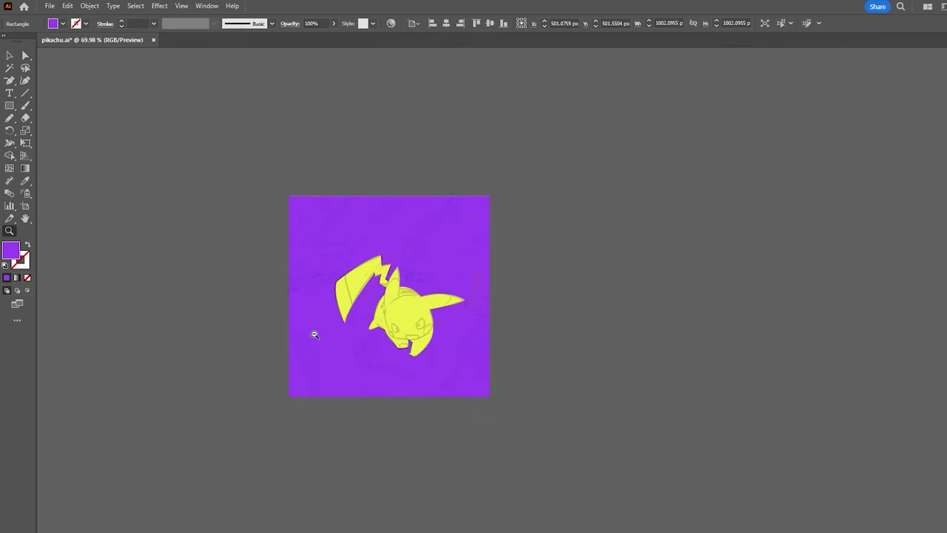
Draw the tree trunk and branch strokes with the Pencil
{"action": "key", "text": "ctrl+shift+a"}
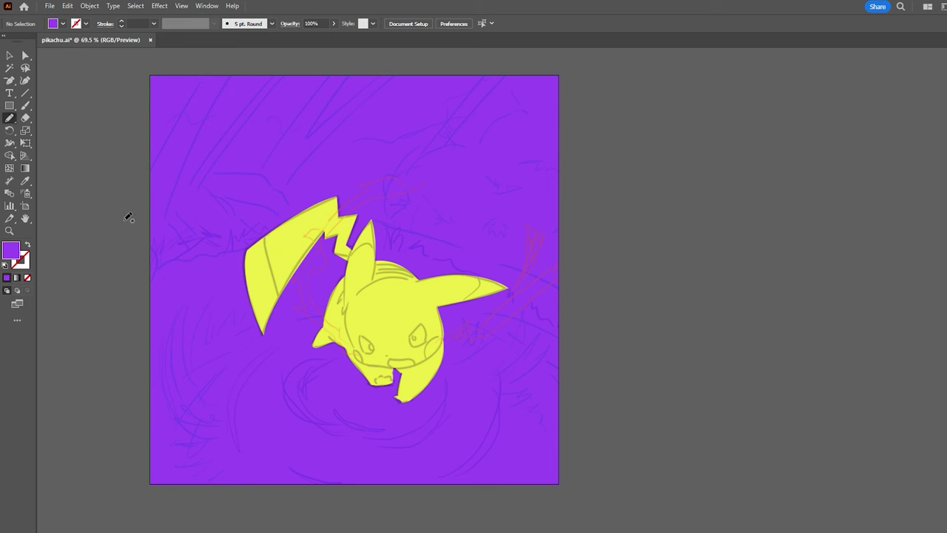
{"action": "left_click_drag", "start_coordinate": [163, 223], "coordinate": [128, 214]}
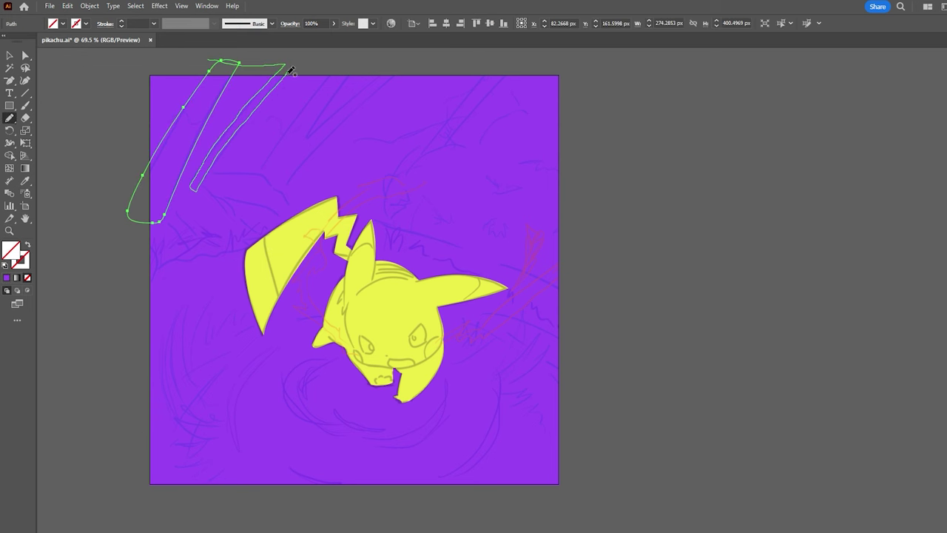
{"action": "left_click_drag", "start_coordinate": [258, 174], "coordinate": [277, 77]}
{"action": "left_click_drag", "start_coordinate": [401, 64], "coordinate": [403, 66]}
{"action": "left_click_drag", "start_coordinate": [503, 80], "coordinate": [514, 66]}
{"action": "left_click_drag", "start_coordinate": [211, 174], "coordinate": [255, 174]}
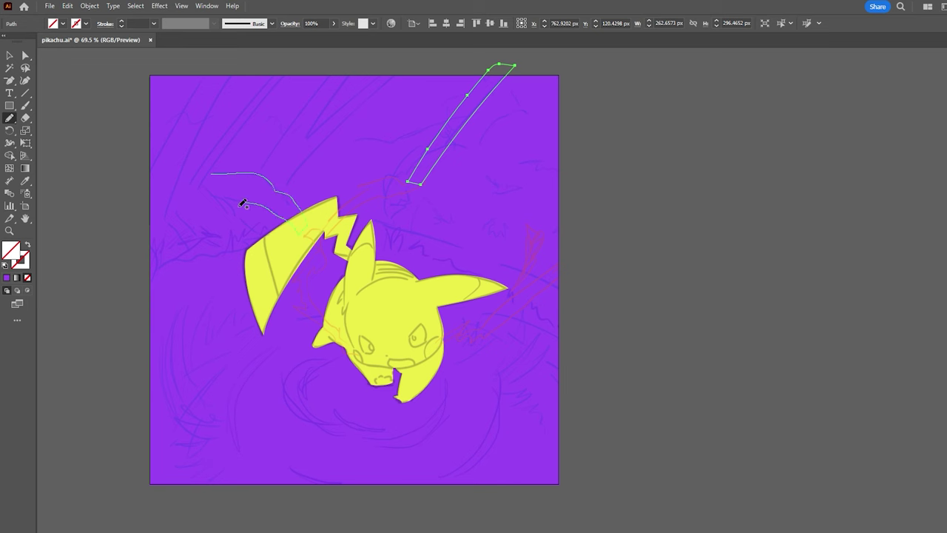
Fill the trunks dark purple and extend the first trunk's tip above the artboard
{"action": "key", "text": "ctrl+a"}
{"action": "key", "text": "z"}
{"action": "scroll", "coordinate": [333, 293], "scroll_direction": "down", "scroll_amount": 1}
{"action": "key", "text": "a"}
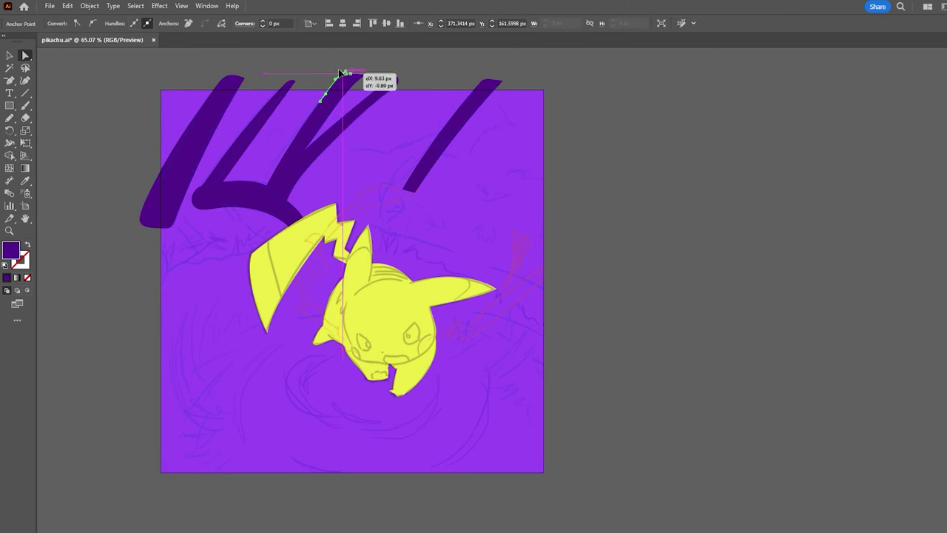
{"action": "left_click", "coordinate": [254, 118]}
{"action": "left_click_drag", "start_coordinate": [236, 77], "coordinate": [244, 64]}
{"action": "left_click", "coordinate": [498, 181]}
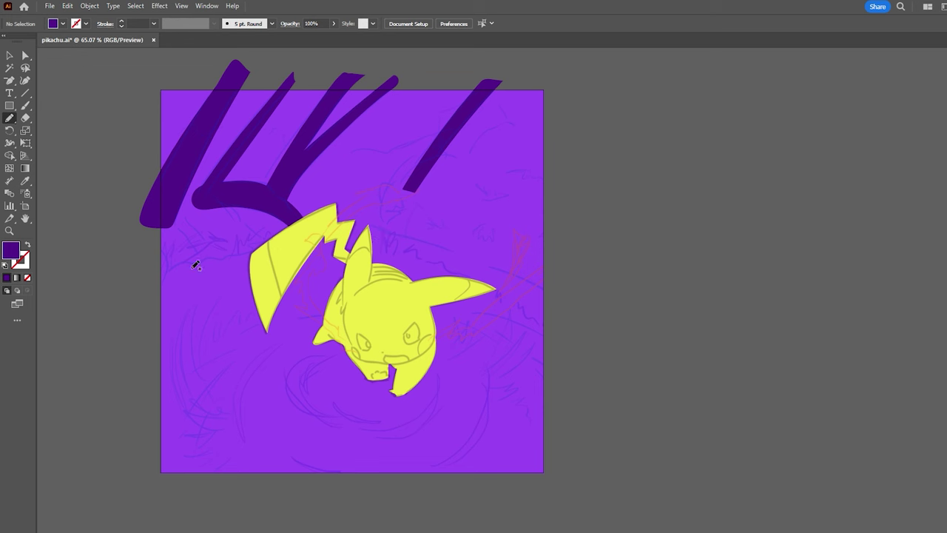
Draw a dark navy bush on the left and sketch the right-hand bush
{"action": "left_click_drag", "start_coordinate": [140, 281], "coordinate": [165, 275]}
{"action": "key", "text": "comma"}
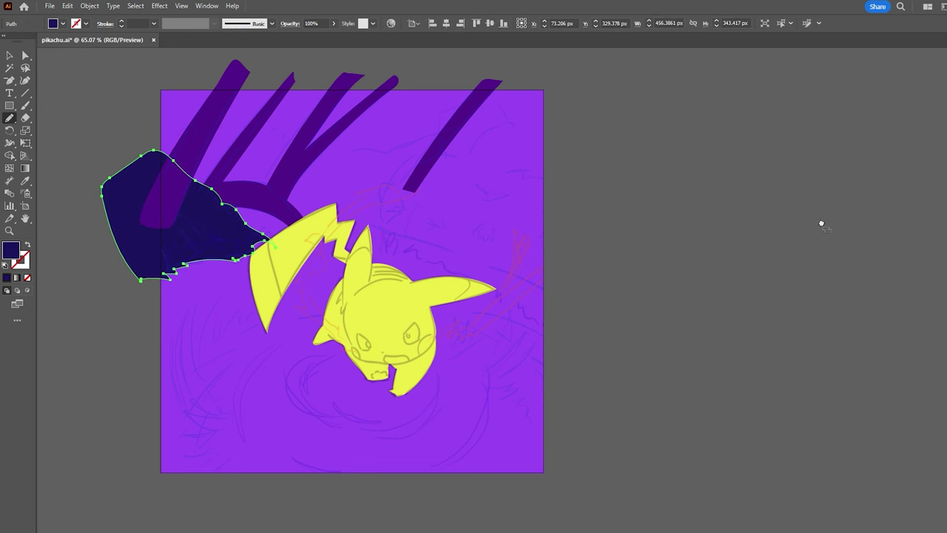
{"action": "key", "text": "v"}
{"action": "left_click", "coordinate": [821, 222]}
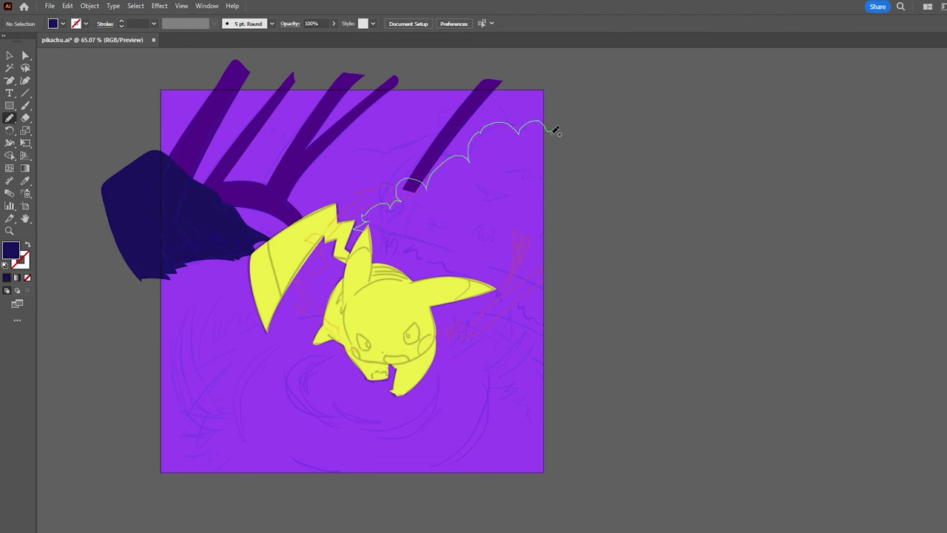
{"action": "left_click_drag", "start_coordinate": [399, 241], "coordinate": [401, 241]}
Draw a wide purple shape across the top, closing it behind the bushes
{"action": "left_click", "coordinate": [444, 133], "text": "ctrl"}
{"action": "key", "text": "z"}
{"action": "left_click_drag", "start_coordinate": [623, 129], "coordinate": [512, 120]}
{"action": "left_click_drag", "start_coordinate": [157, 267], "coordinate": [459, 228]}
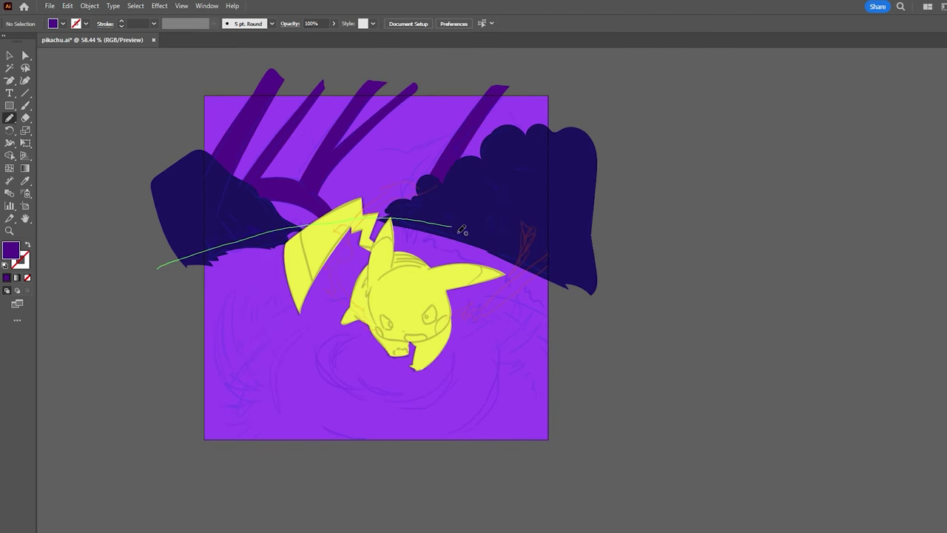
{"action": "left_click_drag", "start_coordinate": [157, 271], "coordinate": [158, 271]}
{"action": "key", "text": "ctrl+shift+bracketleft"}
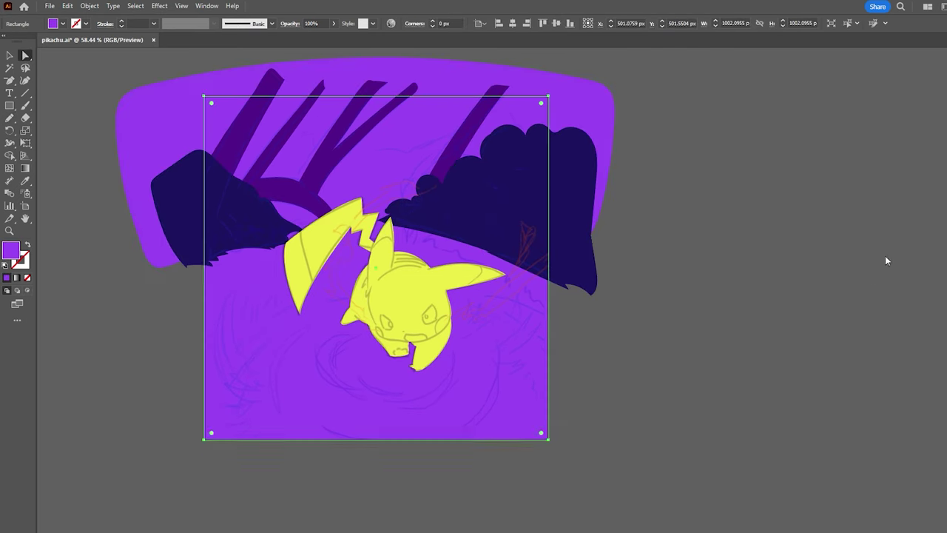
Darken the background rectangle and draw a cloud-edged sky shape across the top
{"action": "key", "text": "ctrl+z"}
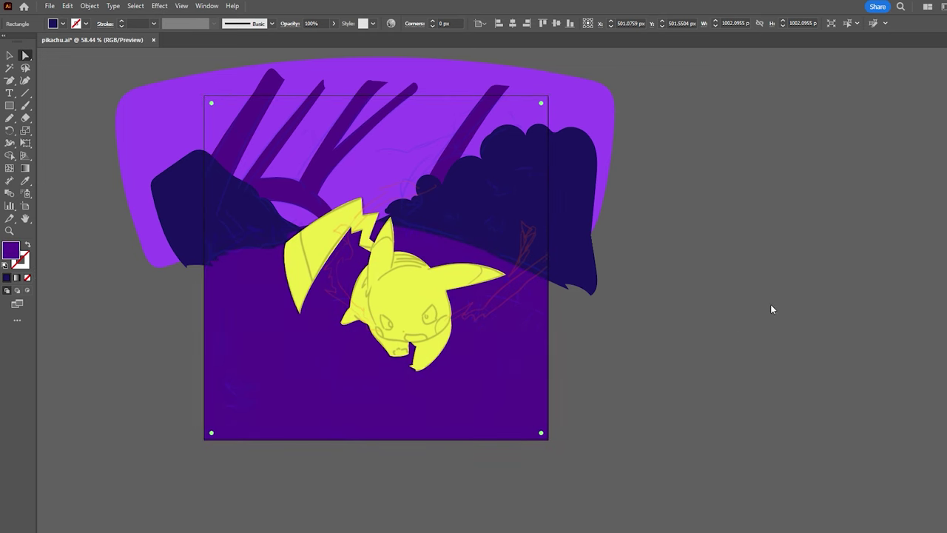
{"action": "scroll", "coordinate": [716, 346], "scroll_direction": "down", "scroll_amount": 1}
{"action": "left_click", "coordinate": [640, 336]}
{"action": "key", "text": "n"}
{"action": "left_click_drag", "start_coordinate": [205, 138], "coordinate": [281, 158]}
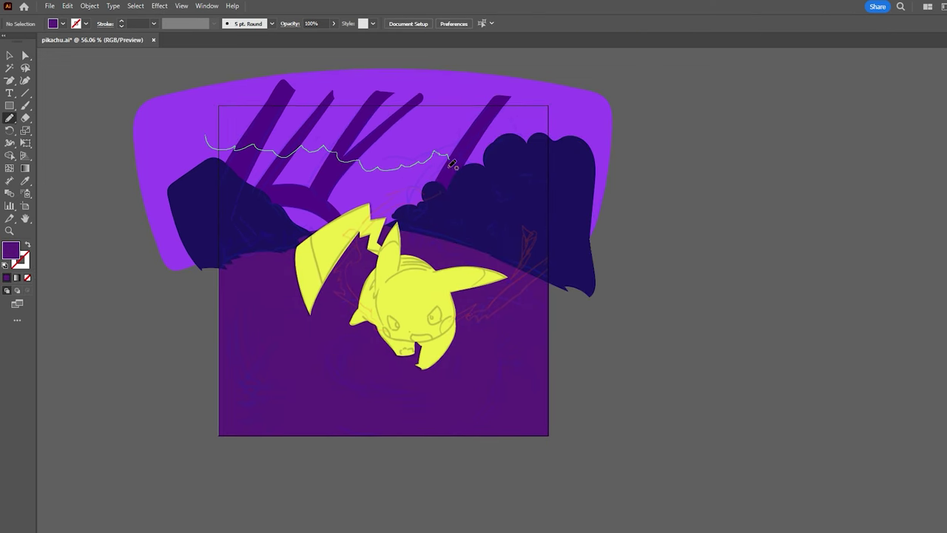
{"action": "left_click_drag", "start_coordinate": [453, 164], "coordinate": [206, 139]}
Fill the cloud shape purple, send it behind the trees, and pull its edge into a V dip
{"action": "key", "text": "i"}
{"action": "key", "text": "ctrl+["}
{"action": "scroll", "coordinate": [638, 281], "scroll_direction": "up", "scroll_amount": 1}
{"action": "key", "text": "a"}
{"action": "left_click", "coordinate": [243, 194]}
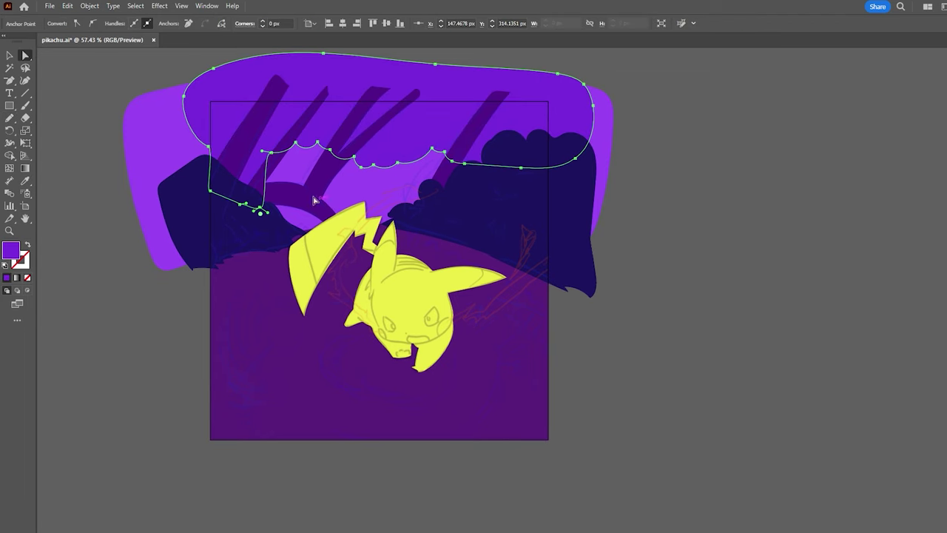
{"action": "left_click_drag", "start_coordinate": [447, 155], "coordinate": [409, 225]}
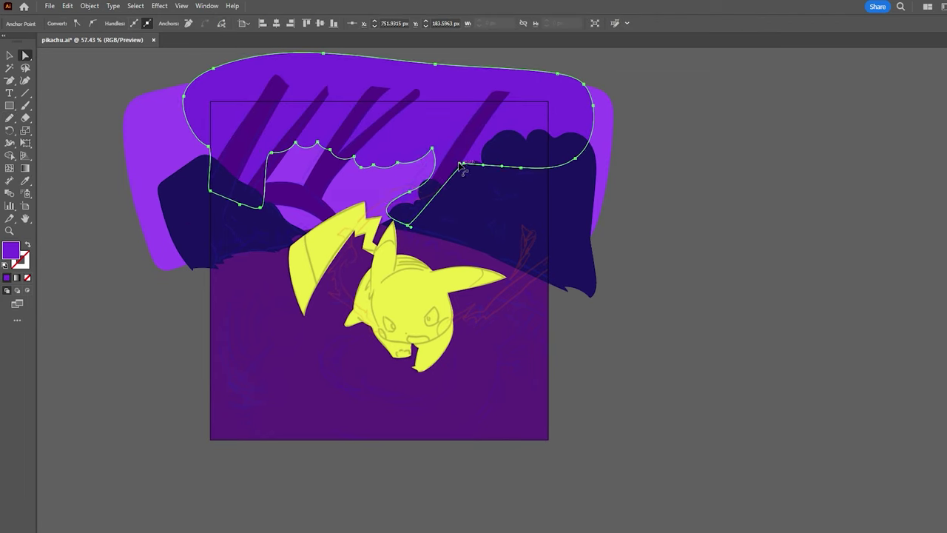
{"action": "key", "text": "ctrl+shift+a"}
{"action": "key", "text": "z"}
{"action": "scroll", "coordinate": [518, 313], "scroll_direction": "down", "scroll_amount": 2}
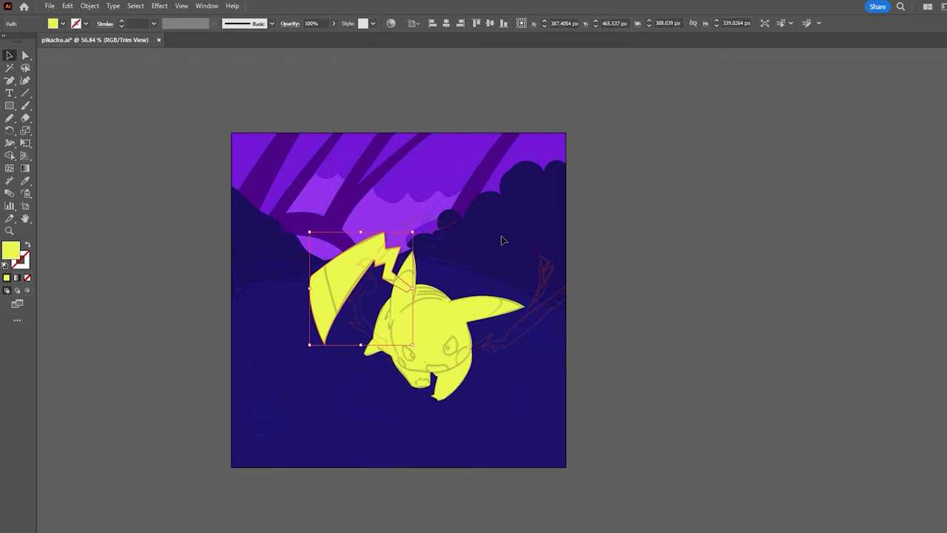
Draw the red zigzag at the tail base and a red stripe across the back of the head
{"action": "left_click_drag", "start_coordinate": [385, 254], "coordinate": [391, 306]}
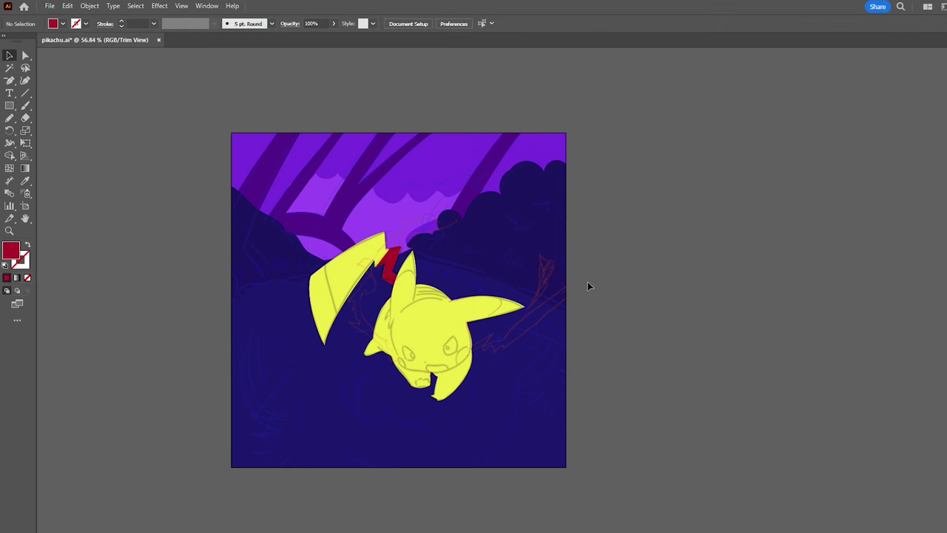
{"action": "left_click", "coordinate": [445, 329]}
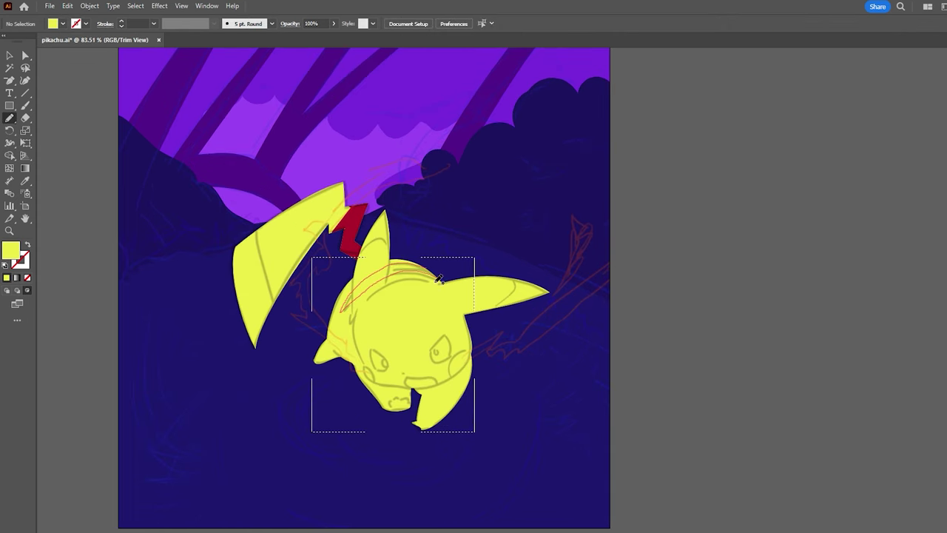
{"action": "left_click_drag", "start_coordinate": [383, 310], "coordinate": [382, 311]}
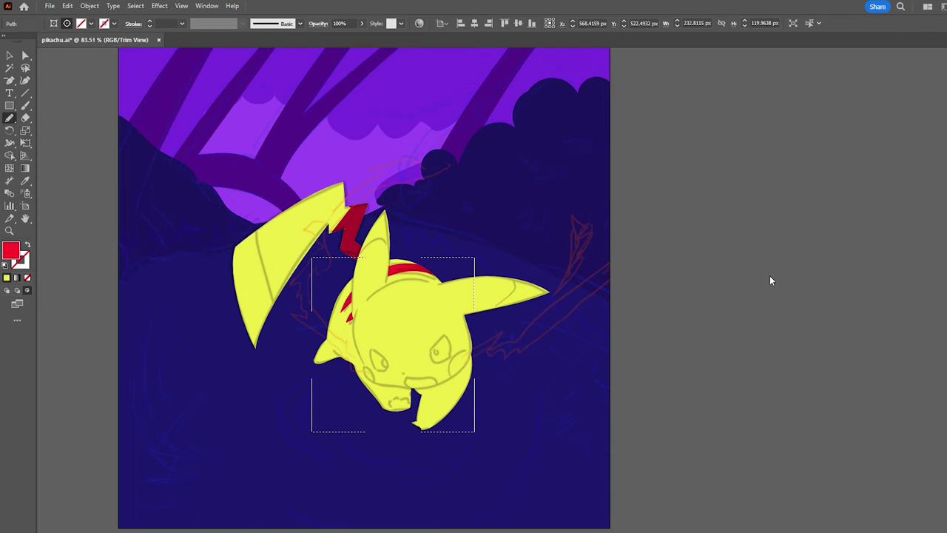
{"action": "key", "text": "a"}
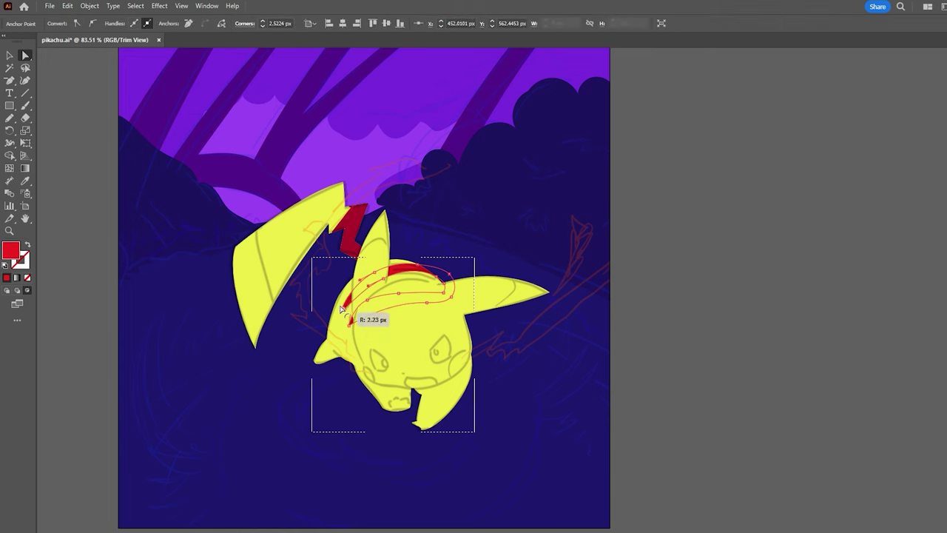
{"action": "scroll", "coordinate": [348, 323], "scroll_direction": "up", "scroll_amount": 5}
{"action": "left_click_drag", "start_coordinate": [357, 284], "coordinate": [351, 275]}
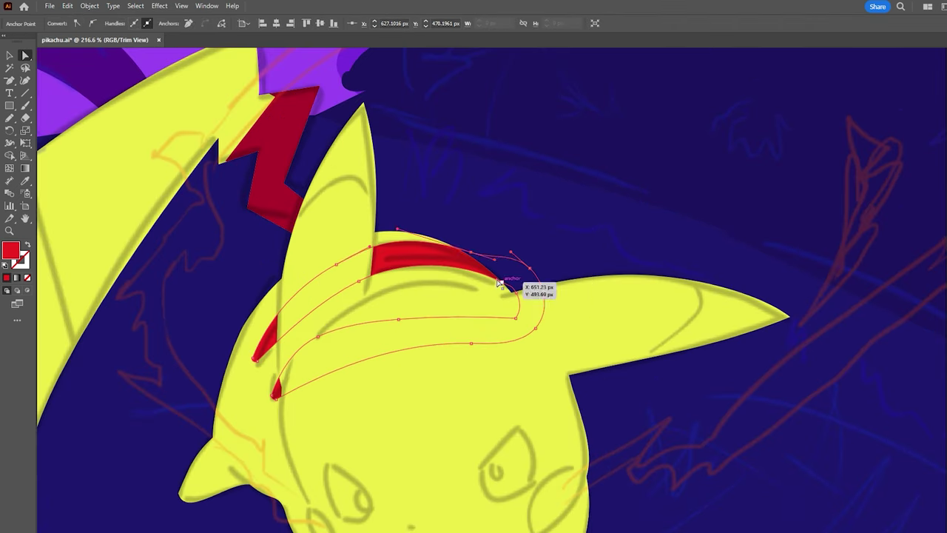
{"action": "scroll", "coordinate": [306, 383], "scroll_direction": "down", "scroll_amount": 5}
{"action": "key", "text": "ctrl+shift+a"}
Draw two red oval cheeks on Pikachu's face
{"action": "key", "text": "l"}
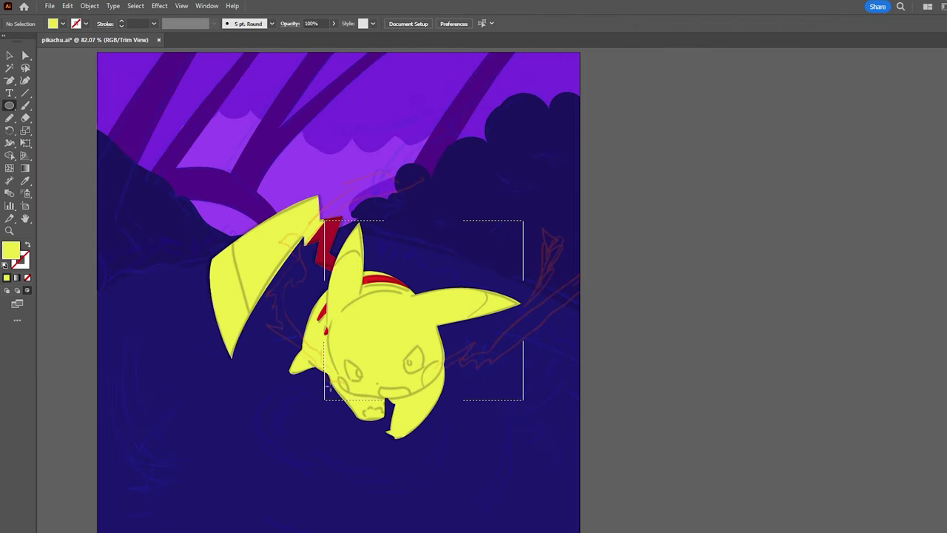
{"action": "left_click_drag", "start_coordinate": [348, 399], "coordinate": [350, 403]}
{"action": "key", "text": "i"}
{"action": "left_click", "coordinate": [326, 244]}
{"action": "key", "text": "l"}
{"action": "mouse_move", "coordinate": [422, 360]}
{"action": "left_mouse_down"}
{"action": "mouse_move", "coordinate": [454, 398]}
{"action": "mouse_move", "coordinate": [425, 403]}
{"action": "left_mouse_up"}
Draw the red mouth with the Pen and round out its top edge and curve
{"action": "key", "text": "p"}
{"action": "left_click", "coordinate": [381, 387]}
{"action": "left_click", "coordinate": [381, 387]}
{"action": "scroll", "coordinate": [414, 392], "scroll_direction": "up", "scroll_amount": 5}
{"action": "key", "text": "a"}
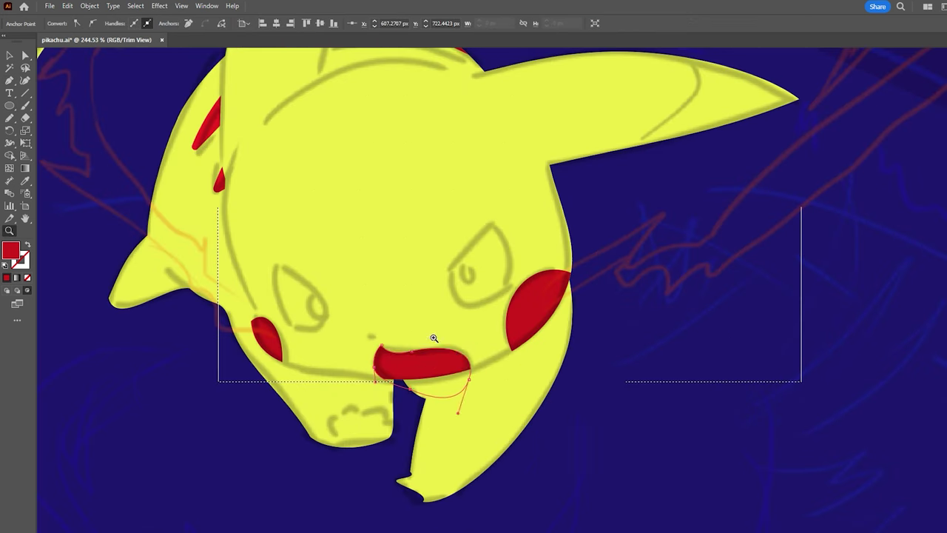
{"action": "left_click_drag", "start_coordinate": [414, 353], "coordinate": [436, 347]}
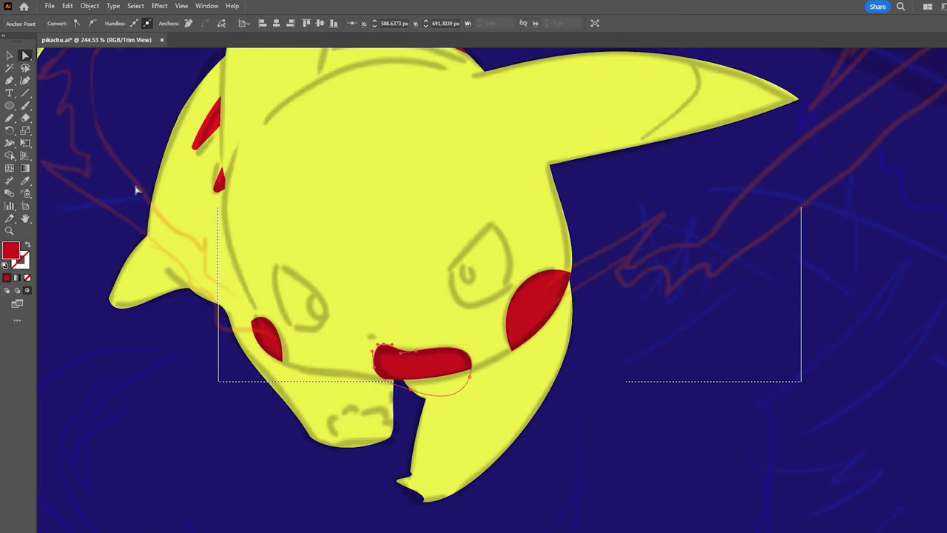
{"action": "mouse_move", "coordinate": [386, 346]}
{"action": "left_mouse_down"}
{"action": "mouse_move", "coordinate": [412, 361]}
{"action": "mouse_move", "coordinate": [369, 337]}
{"action": "left_mouse_up"}
{"action": "left_click", "coordinate": [418, 336]}
{"action": "key", "text": "z"}
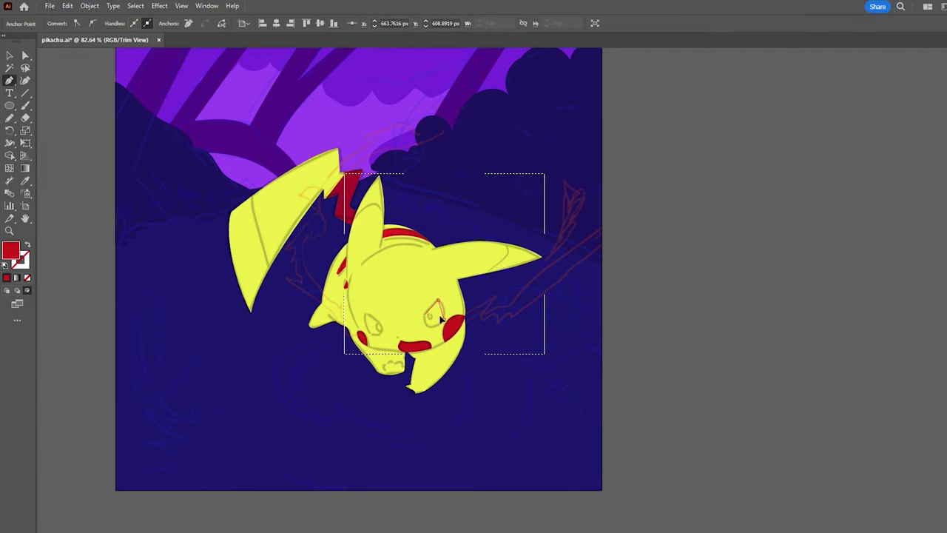
{"action": "left_click_drag", "start_coordinate": [392, 332], "coordinate": [481, 303]}
Outline the dark eyes and curve the left eye and bottom of the right eye
{"action": "key", "text": "p"}
{"action": "left_click", "coordinate": [361, 293]}
{"action": "scroll", "coordinate": [361, 293], "scroll_direction": "up", "scroll_amount": 3}
{"action": "key", "text": "a"}
{"action": "left_click_drag", "start_coordinate": [359, 303], "coordinate": [383, 321]}
{"action": "scroll", "coordinate": [444, 296], "scroll_direction": "down", "scroll_amount": 1}
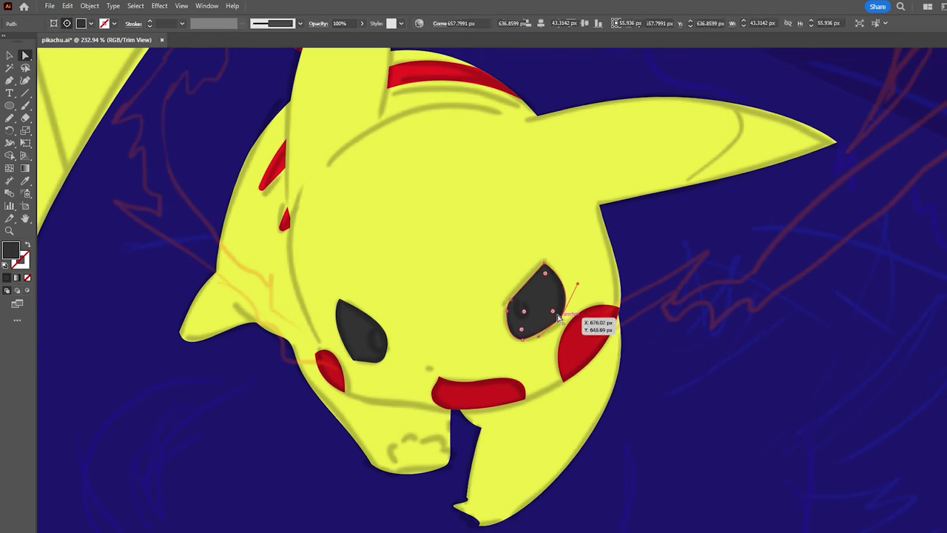
{"action": "left_click", "coordinate": [504, 309]}
{"action": "left_click_drag", "start_coordinate": [502, 313], "coordinate": [521, 333]}
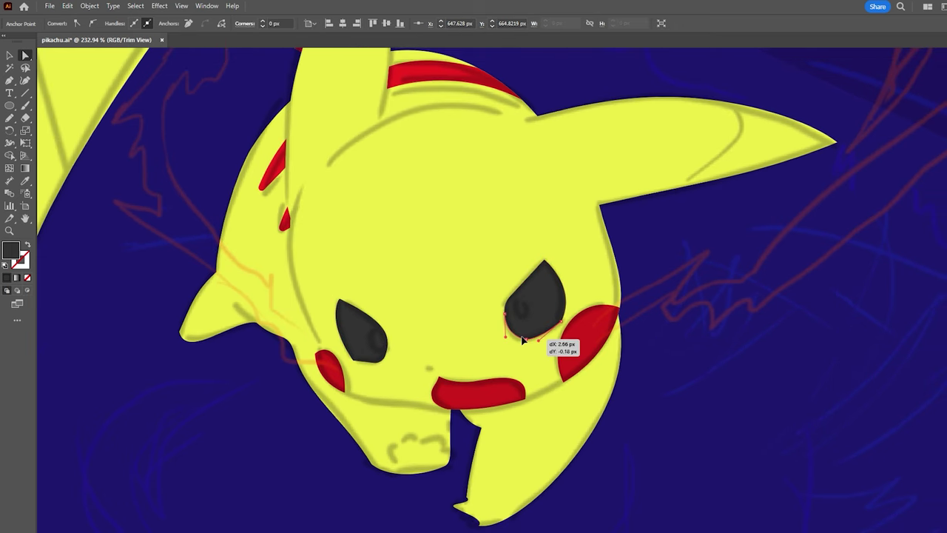
{"action": "scroll", "coordinate": [522, 332], "scroll_direction": "down", "scroll_amount": 4}
{"action": "left_click", "coordinate": [915, 161]}
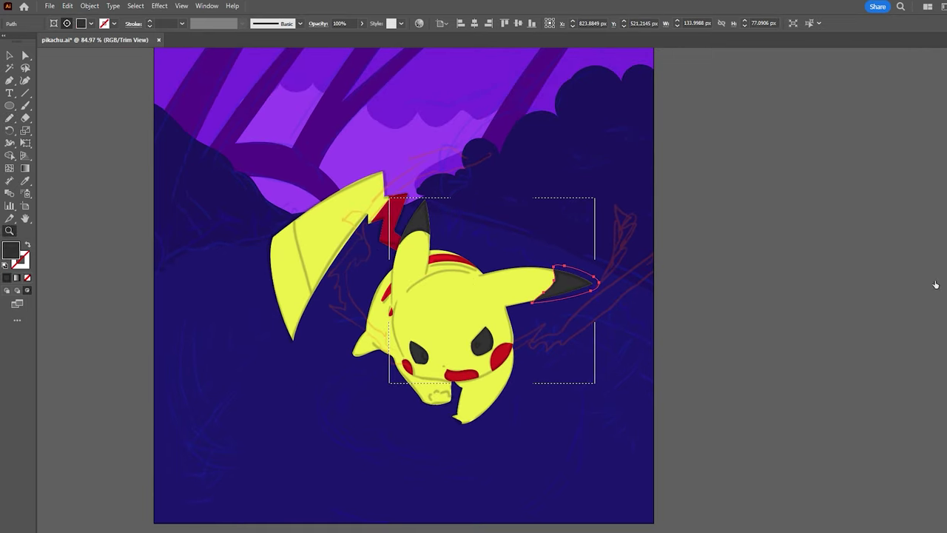
Trace the tufted chin outline
{"action": "scroll", "coordinate": [626, 323], "scroll_direction": "down", "scroll_amount": 2}
{"action": "scroll", "coordinate": [586, 307], "scroll_direction": "down", "scroll_amount": 2}
{"action": "scroll", "coordinate": [375, 313], "scroll_direction": "up", "scroll_amount": 9}
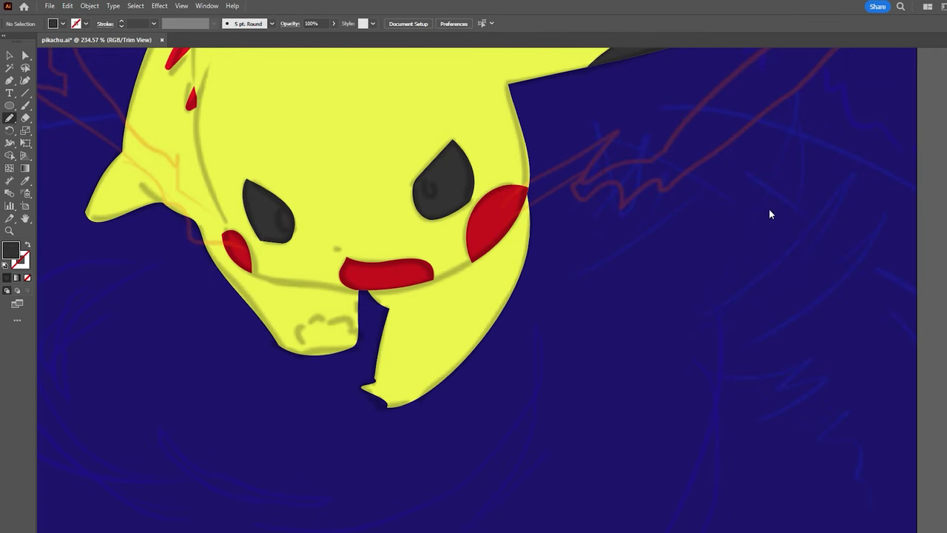
{"action": "left_click_drag", "start_coordinate": [336, 361], "coordinate": [303, 363]}
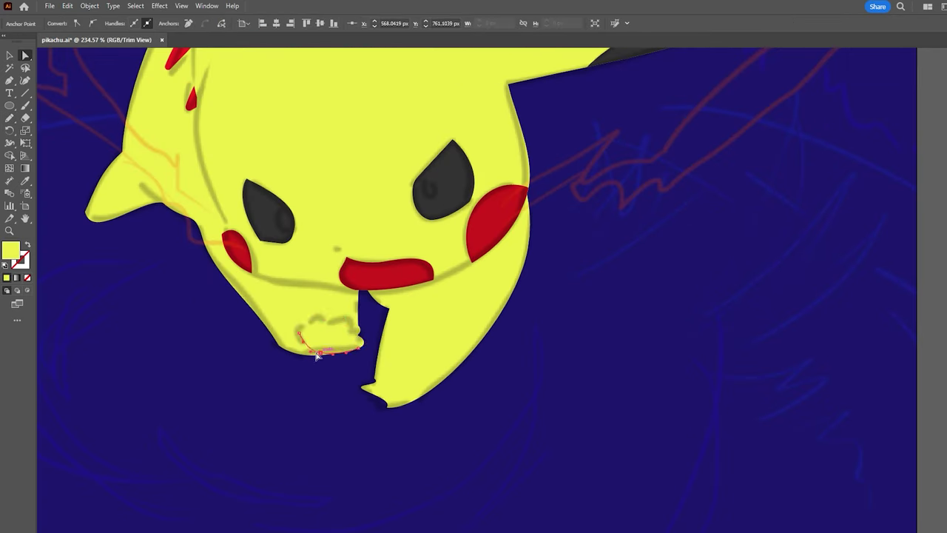
{"action": "scroll", "coordinate": [328, 370], "scroll_direction": "up", "scroll_amount": 1}
Sharpen the finger notches and refine the finger anchors on the paw
{"action": "key", "text": "p"}
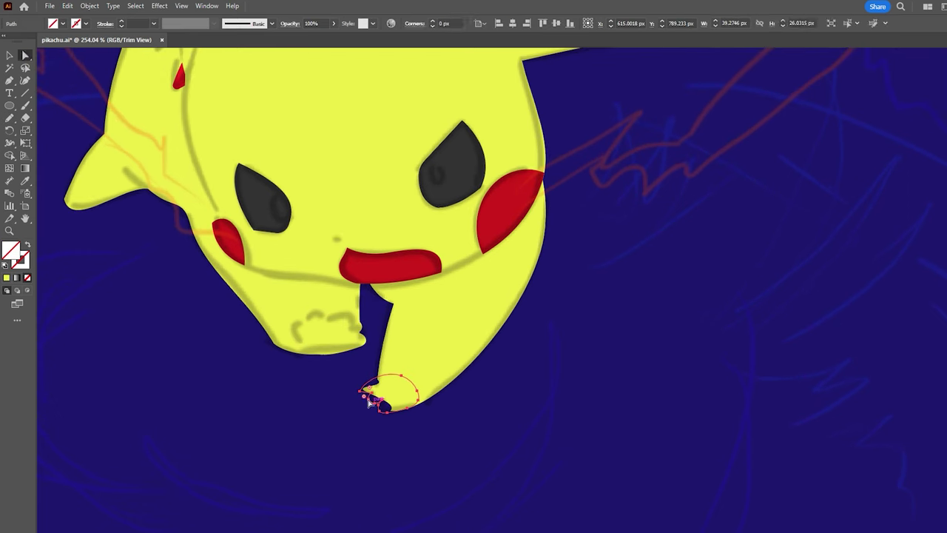
{"action": "scroll", "coordinate": [370, 399], "scroll_direction": "up", "scroll_amount": 7}
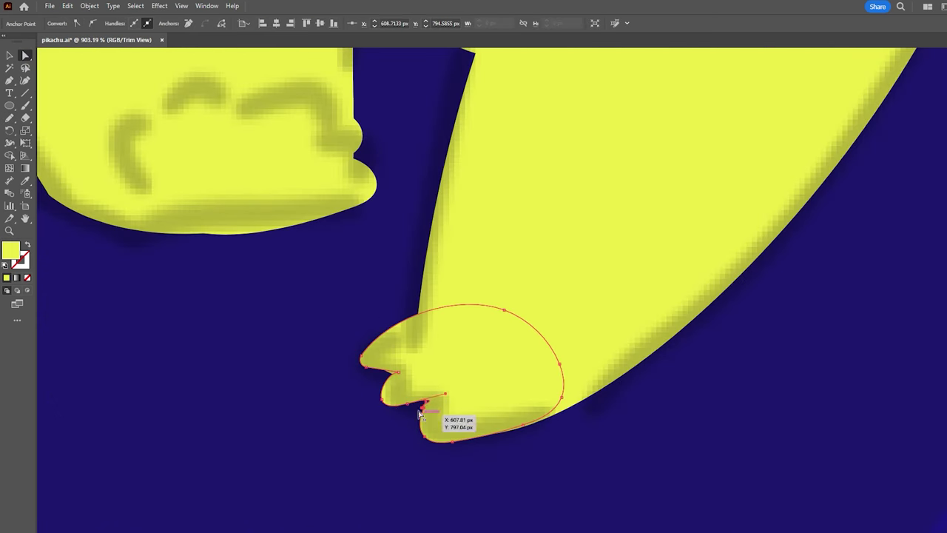
{"action": "left_click_drag", "start_coordinate": [403, 406], "coordinate": [375, 402]}
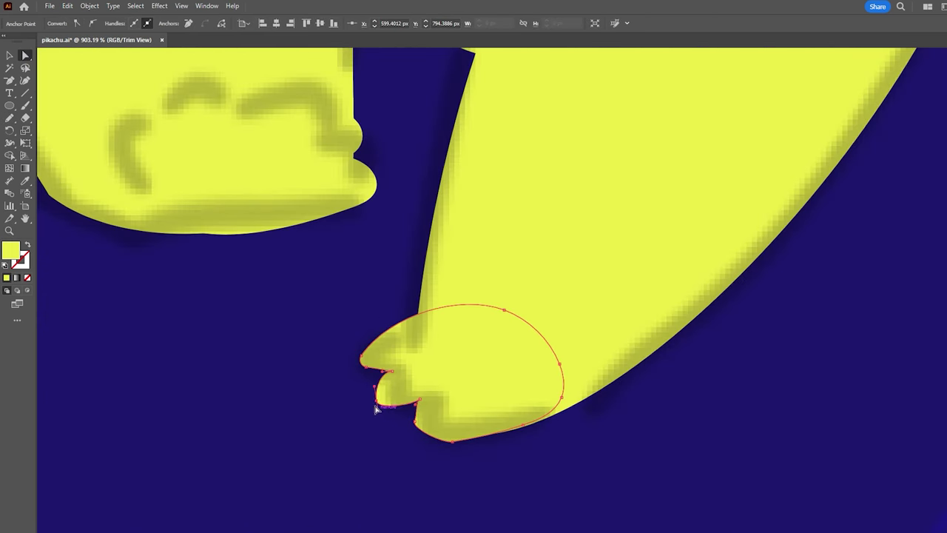
{"action": "left_click_drag", "start_coordinate": [446, 439], "coordinate": [558, 433]}
{"action": "scroll", "coordinate": [310, 388], "scroll_direction": "down", "scroll_amount": 8}
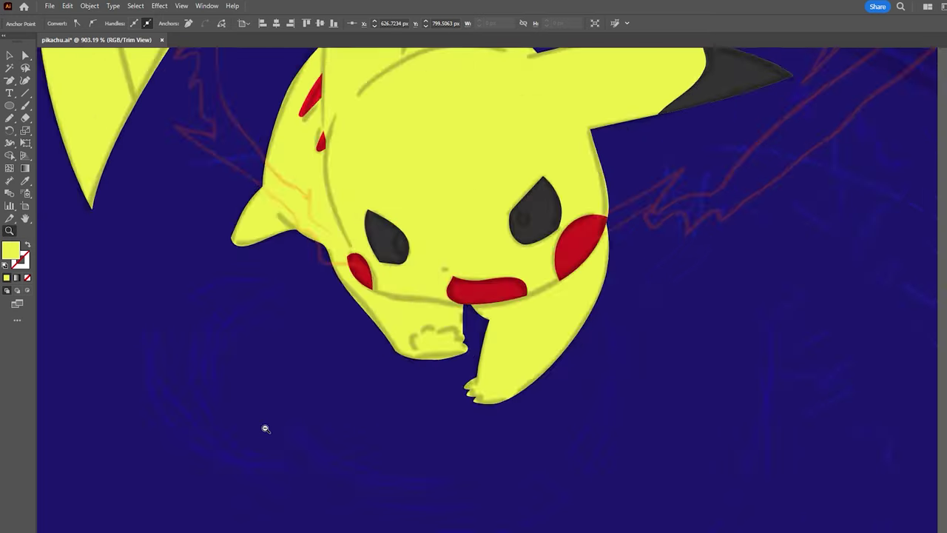
{"action": "scroll", "coordinate": [309, 388], "scroll_direction": "up", "scroll_amount": 2}
Set Draw Inside on the body and paint a darker yellow shadow shape
{"action": "key", "text": "v"}
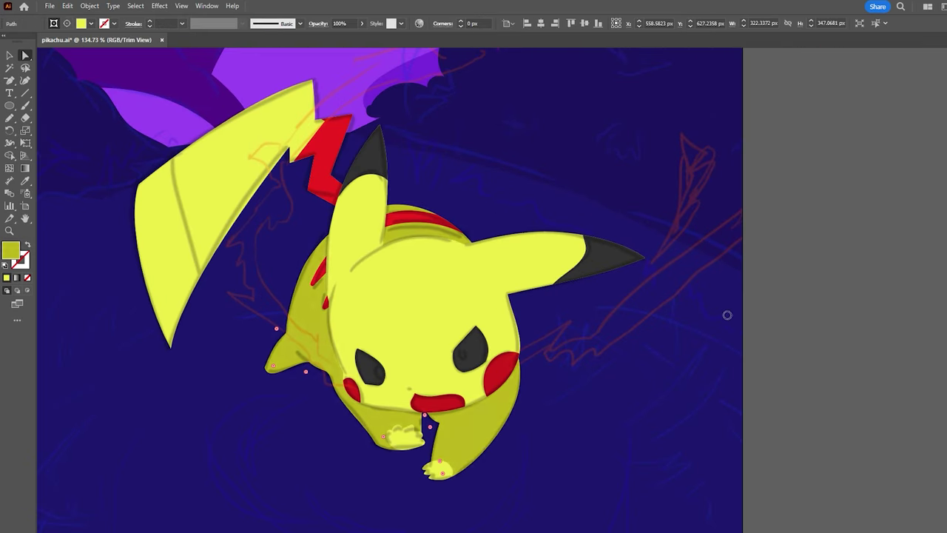
{"action": "key", "text": "shift+d"}
{"action": "key", "text": "n"}
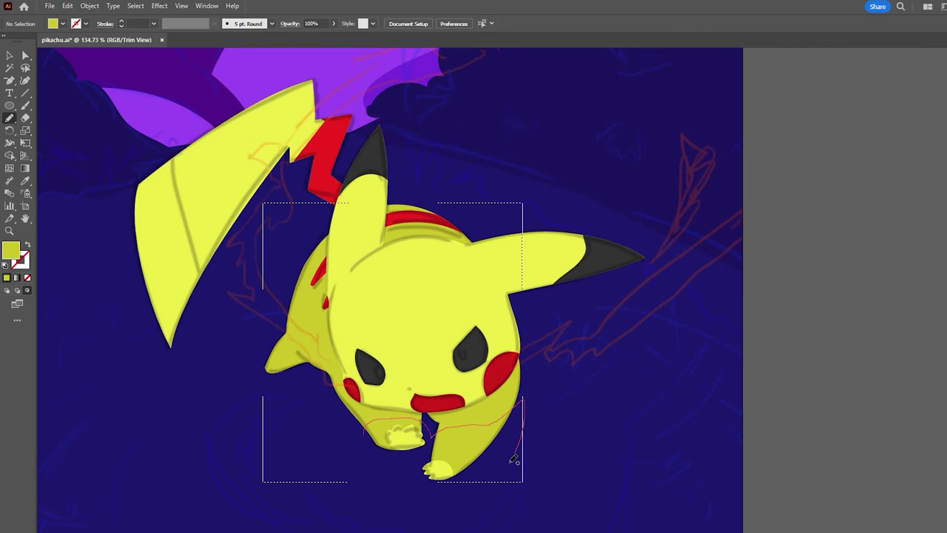
{"action": "scroll", "coordinate": [523, 401], "scroll_direction": "down", "scroll_amount": 2}
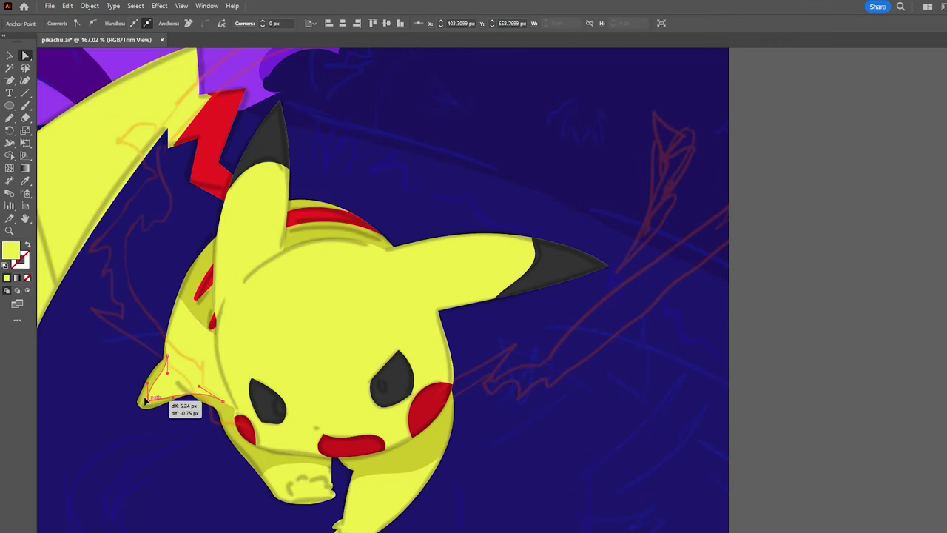
{"action": "left_click_drag", "start_coordinate": [146, 400], "coordinate": [150, 393]}
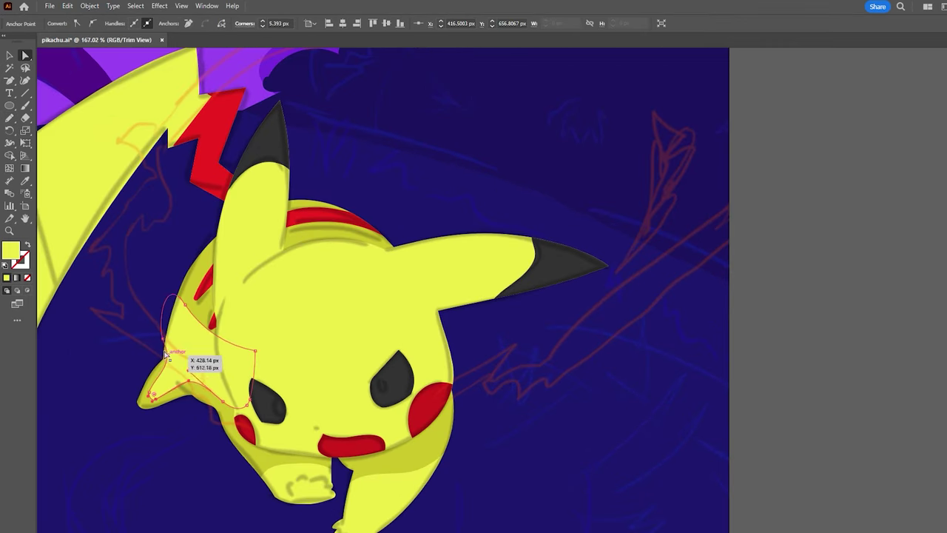
{"action": "left_click_drag", "start_coordinate": [186, 308], "coordinate": [212, 294]}
Refine the shadow along the arm and near the foot
{"action": "scroll", "coordinate": [85, 297], "scroll_direction": "down", "scroll_amount": 2, "text": "alt"}
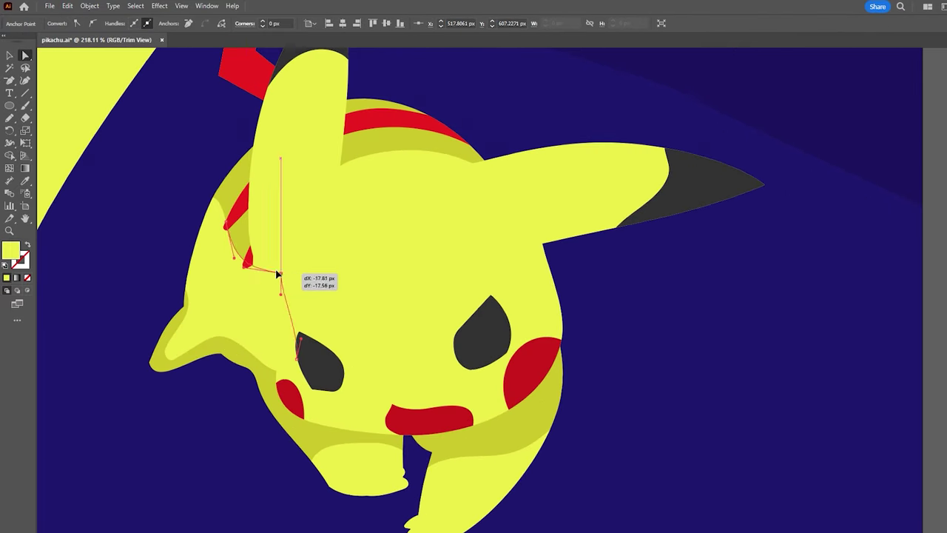
{"action": "left_click_drag", "start_coordinate": [278, 274], "coordinate": [244, 268]}
{"action": "scroll", "coordinate": [271, 361], "scroll_direction": "up", "scroll_amount": 2}
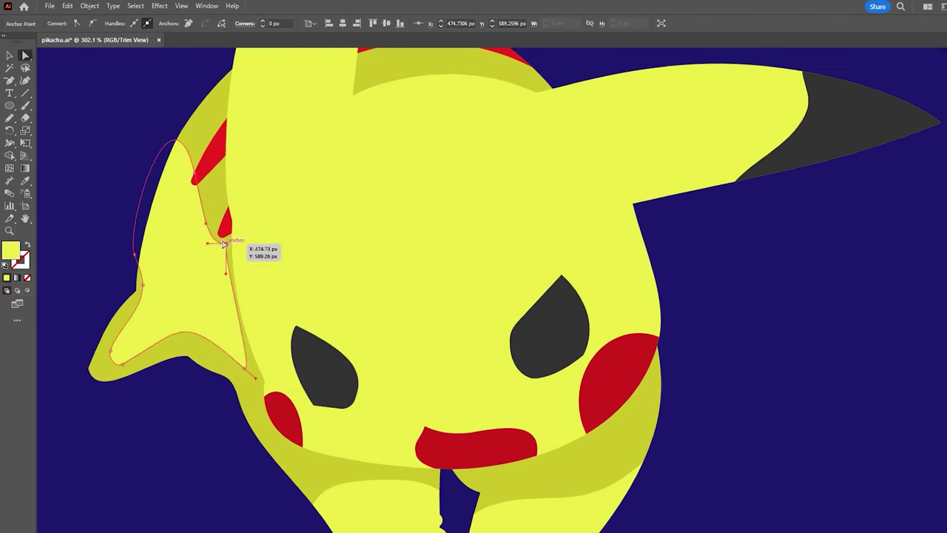
{"action": "scroll", "coordinate": [254, 333], "scroll_direction": "down", "scroll_amount": 5}
{"action": "scroll", "coordinate": [557, 313], "scroll_direction": "up", "scroll_amount": 4}
{"action": "left_click_drag", "start_coordinate": [324, 392], "coordinate": [321, 404]}
{"action": "key", "text": "ctrl+shift+a"}
{"action": "scroll", "coordinate": [323, 343], "scroll_direction": "down", "scroll_amount": 2}
{"action": "left_click", "coordinate": [266, 155]}
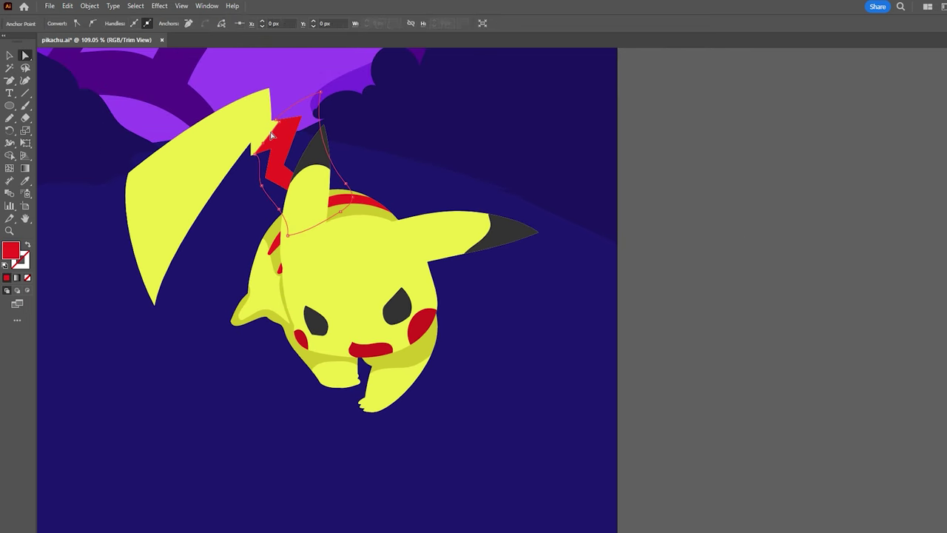
Reshape a lightning-tail anchor and turn the red tail yellow
{"action": "left_click_drag", "start_coordinate": [273, 127], "coordinate": [288, 121]}
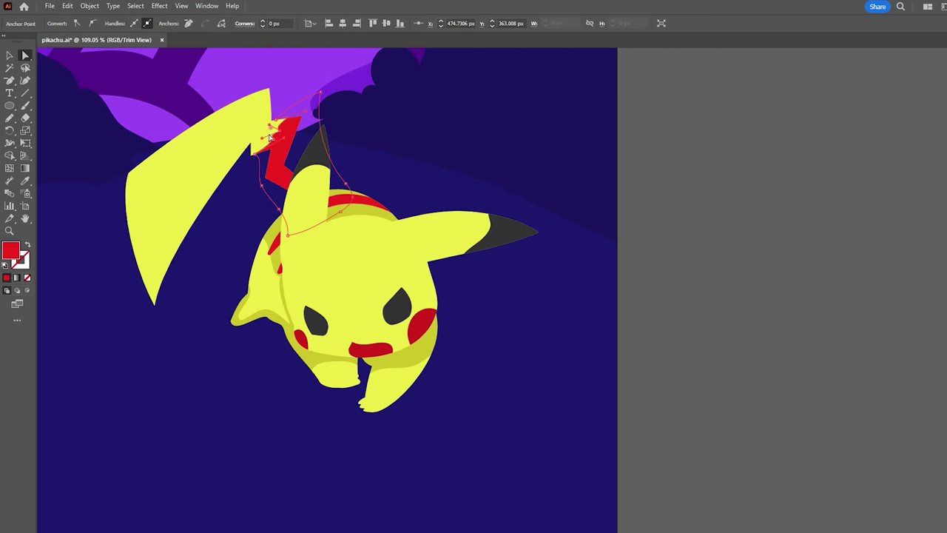
{"action": "scroll", "coordinate": [220, 174], "scroll_direction": "down", "scroll_amount": 4}
{"action": "scroll", "coordinate": [220, 174], "scroll_direction": "up", "scroll_amount": 3}
{"action": "key", "text": "i"}
{"action": "left_click", "coordinate": [205, 130]}
Pencil-draw a spiky red tuft at the tail base, then undo it
{"action": "key", "text": "ctrl+shift+a"}
{"action": "key", "text": "n"}
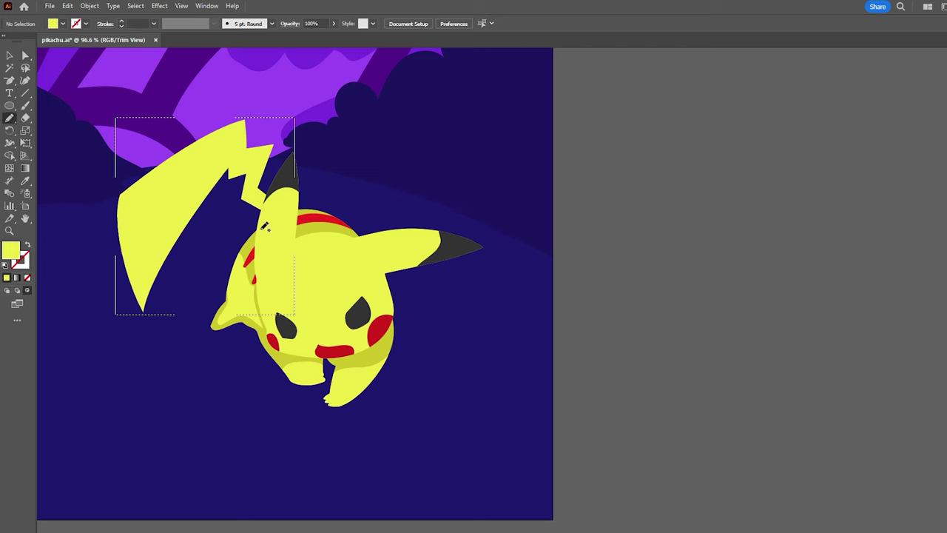
{"action": "left_click_drag", "start_coordinate": [259, 194], "coordinate": [248, 232]}
{"action": "key", "text": "z"}
{"action": "key", "text": "ctrl+z"}
{"action": "key", "text": "ctrl+z"}
{"action": "key", "text": "ctrl+z"}
{"action": "key", "text": "ctrl+z"}
Restore the red tail-base tuft with redo and deselect it
{"action": "scroll", "coordinate": [118, 290], "scroll_direction": "down", "scroll_amount": 5}
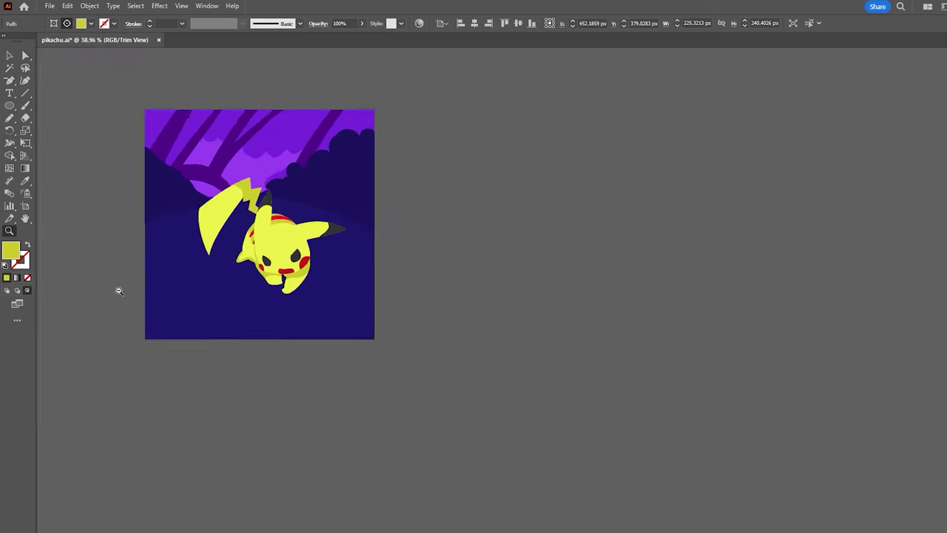
{"action": "scroll", "coordinate": [252, 173], "scroll_direction": "up", "scroll_amount": 4}
{"action": "key", "text": "a"}
{"action": "scroll", "coordinate": [624, 320], "scroll_direction": "up", "scroll_amount": 1}
{"action": "key", "text": "ctrl+shift+z"}
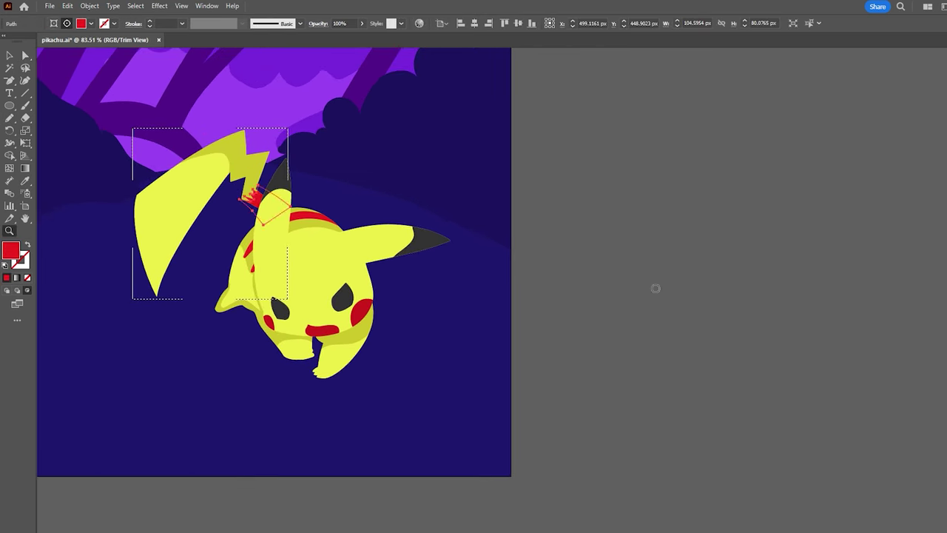
{"action": "scroll", "coordinate": [723, 281], "scroll_direction": "down", "scroll_amount": 1}
{"action": "key", "text": "a"}
{"action": "left_click", "coordinate": [561, 291]}
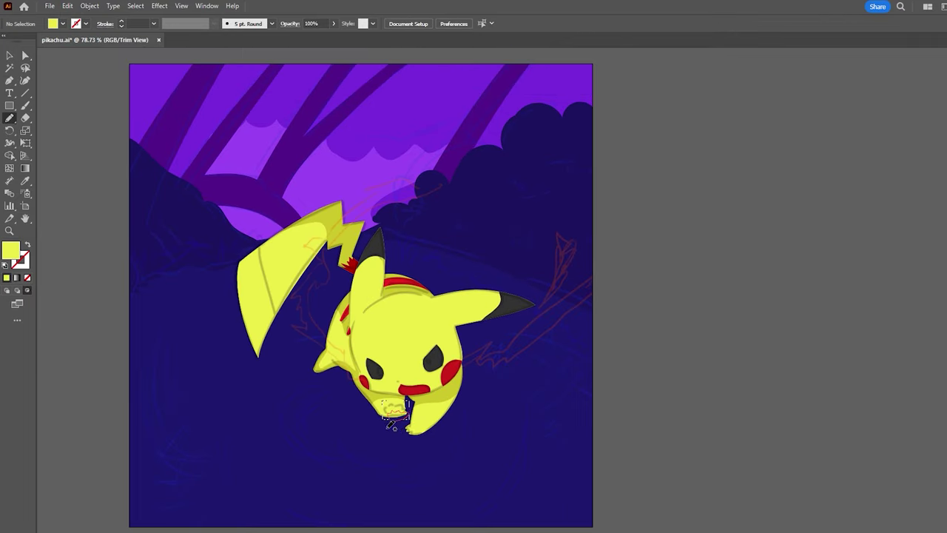
Draw short pencil detail strokes along the chin and at the mouth
{"action": "left_click_drag", "start_coordinate": [392, 419], "coordinate": [403, 413]}
{"action": "key", "text": "ctrl+shift+a"}
{"action": "left_click_drag", "start_coordinate": [388, 379], "coordinate": [390, 380]}
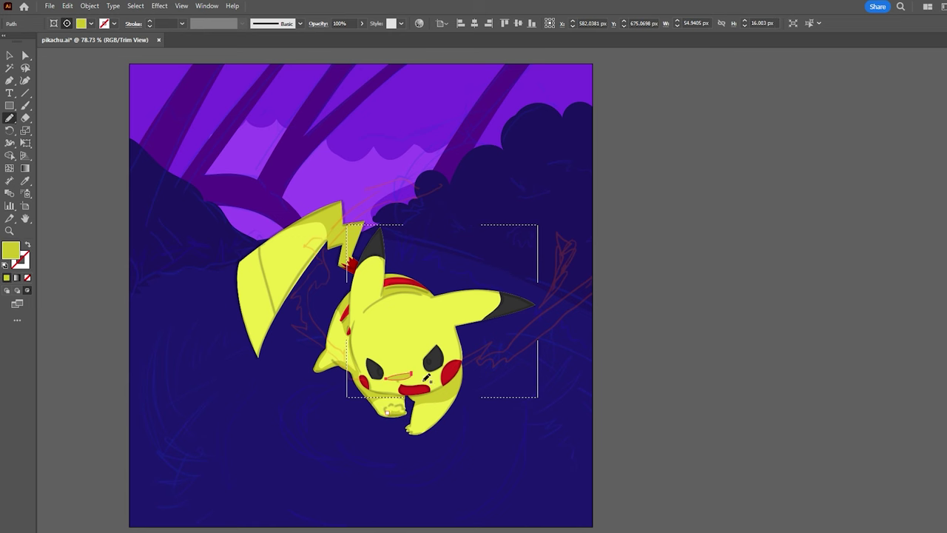
{"action": "left_click", "coordinate": [391, 385]}
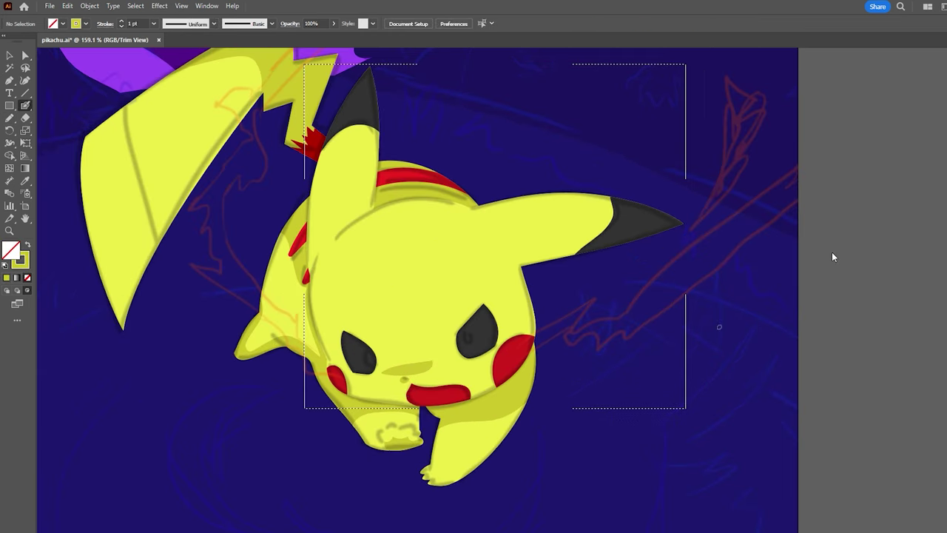
Drag a dark nose anchor with Direct Selection to round it into an oval
{"action": "key", "text": "i"}
{"action": "left_click", "coordinate": [469, 362]}
{"action": "scroll", "coordinate": [402, 390], "scroll_direction": "up", "scroll_amount": 5}
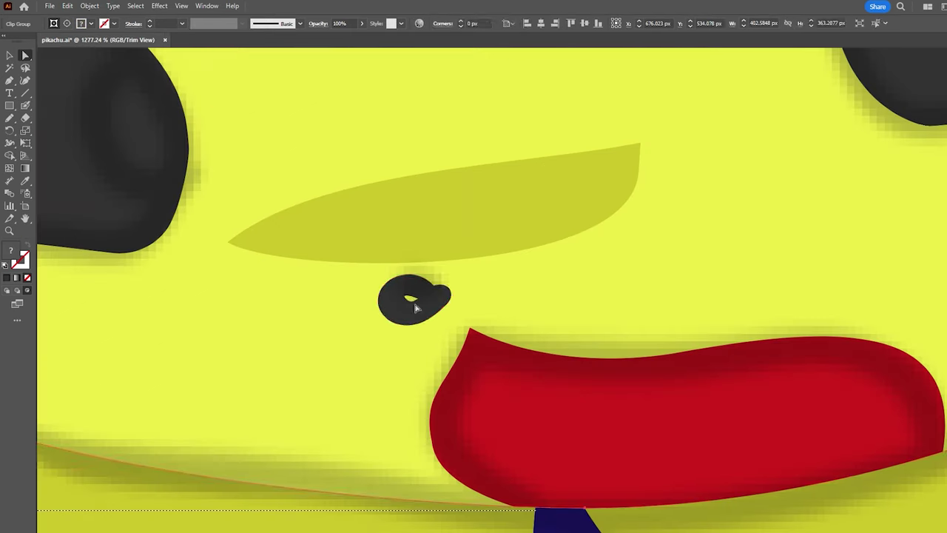
{"action": "key", "text": "a"}
{"action": "left_click", "coordinate": [432, 287]}
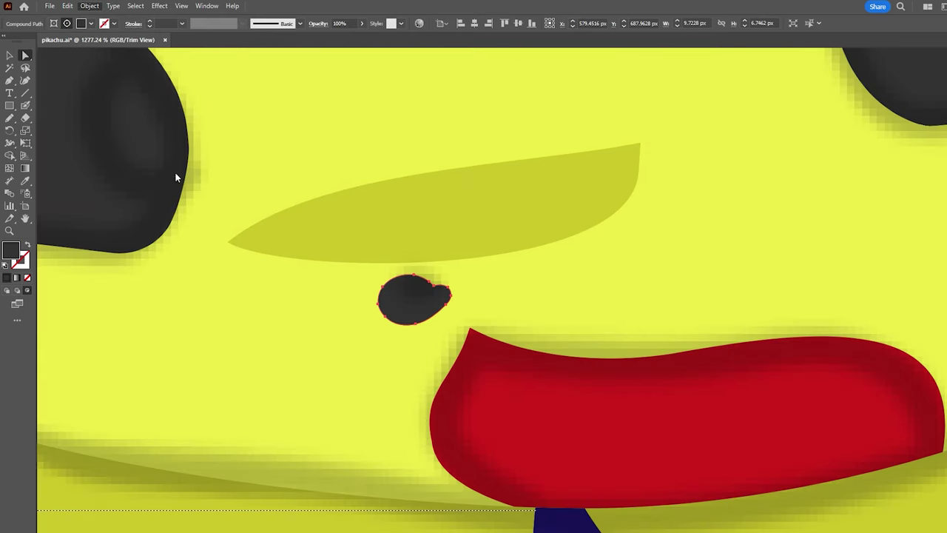
{"action": "left_click_drag", "start_coordinate": [442, 292], "coordinate": [446, 284]}
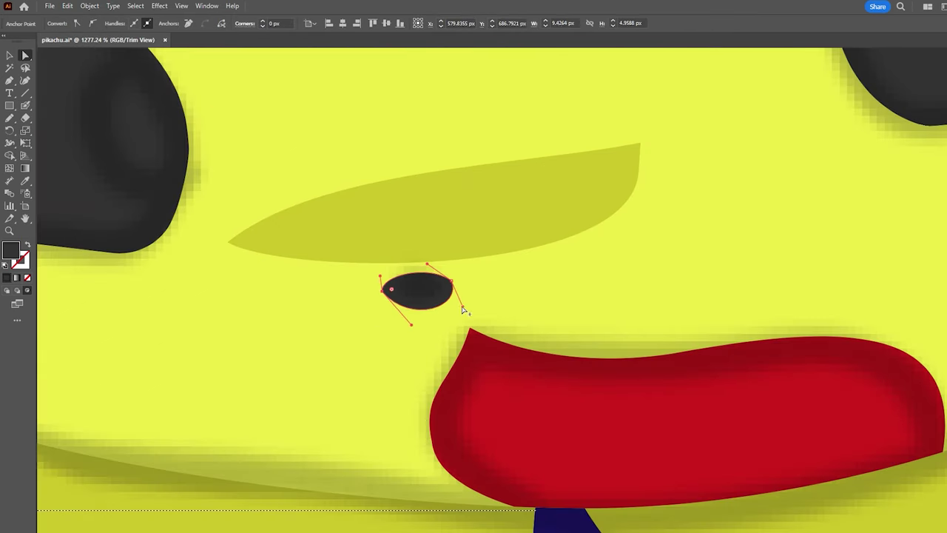
Zoom back out and draw an ellipse over the left eye
{"action": "key", "text": "ctrl+0"}
{"action": "scroll", "coordinate": [446, 319], "scroll_direction": "up", "scroll_amount": 5}
{"action": "key", "text": "l"}
{"action": "left_click_drag", "start_coordinate": [293, 296], "coordinate": [316, 331]}
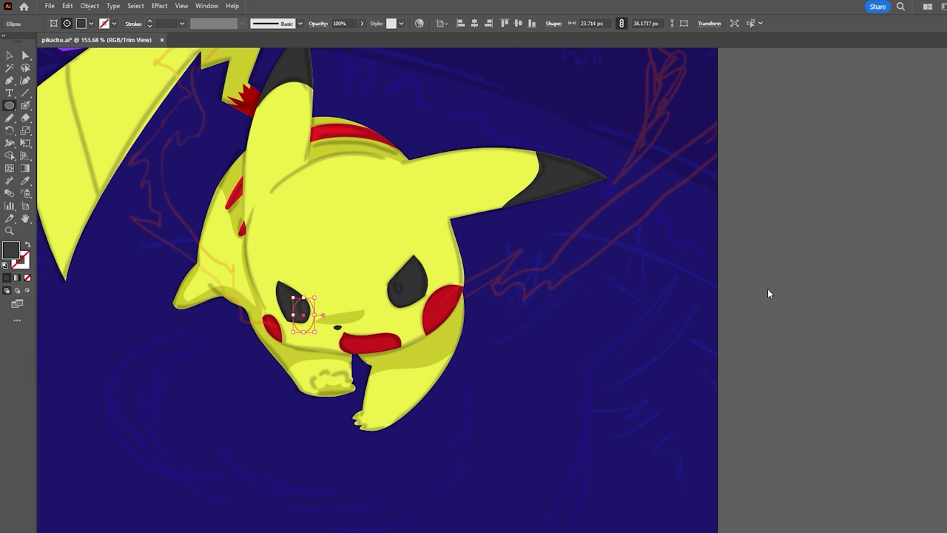
Draw a small white highlight ellipse and position it in the left eye
{"action": "left_click_drag", "start_coordinate": [299, 302], "coordinate": [308, 317]}
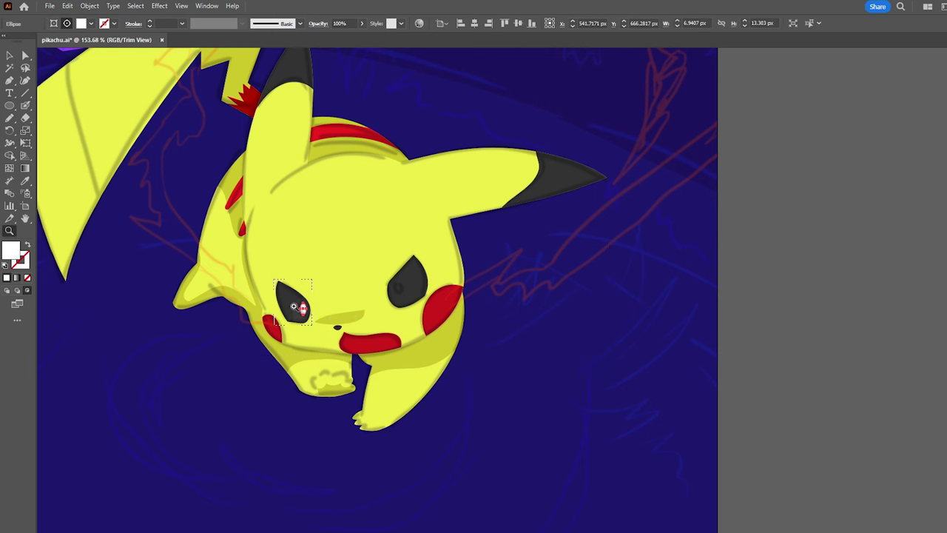
{"action": "scroll", "coordinate": [303, 309], "scroll_direction": "up", "scroll_amount": 3}
{"action": "key", "text": "ctrl+0"}
{"action": "scroll", "coordinate": [323, 306], "scroll_direction": "up", "scroll_amount": 5}
{"action": "key", "text": "a"}
{"action": "left_click_drag", "start_coordinate": [324, 306], "coordinate": [327, 307]}
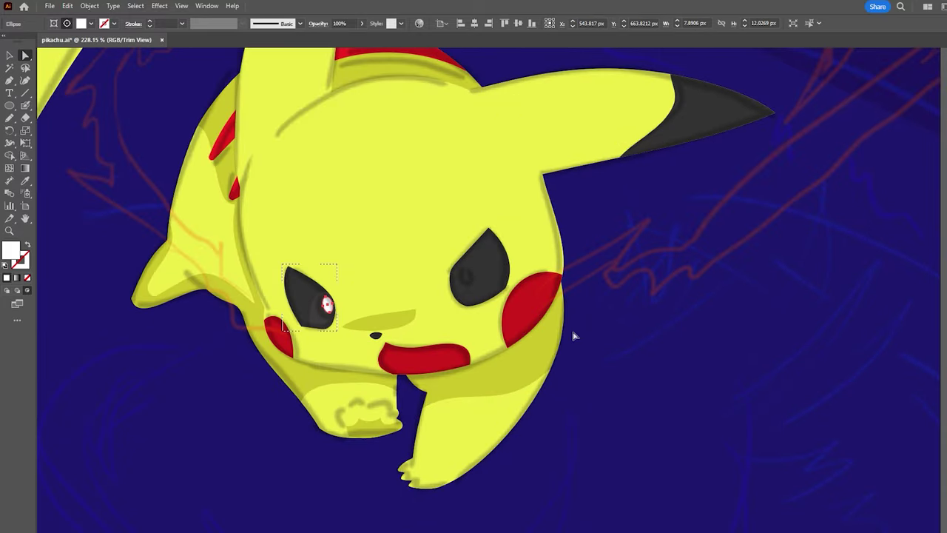
Draw a small white highlight inside the right eye, redoing an oversized first try
{"action": "key", "text": "l"}
{"action": "left_click_drag", "start_coordinate": [442, 261], "coordinate": [492, 318]}
{"action": "key", "text": "ctrl+z"}
{"action": "left_click_drag", "start_coordinate": [459, 269], "coordinate": [471, 286]}
{"action": "scroll", "coordinate": [471, 287], "scroll_direction": "down", "scroll_amount": 3}
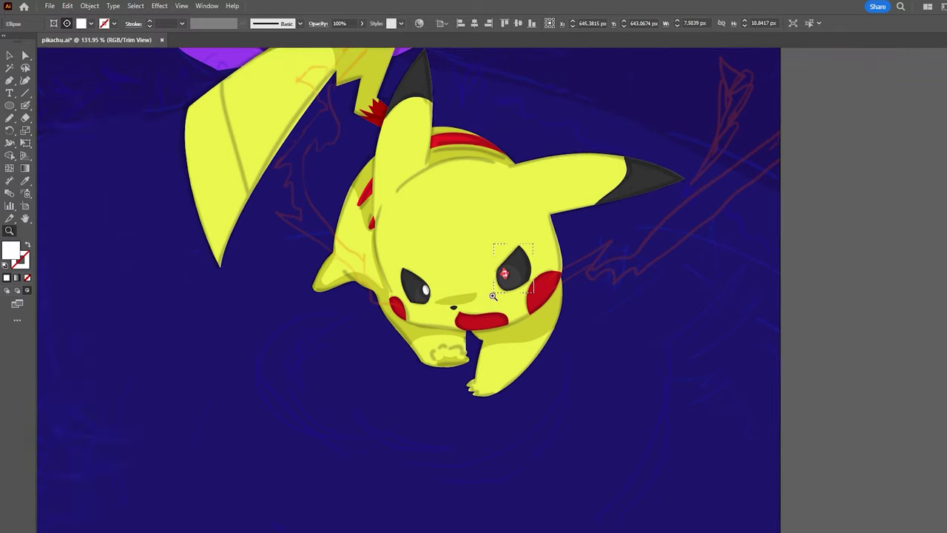
Paint a small dark red Paintbrush stroke inside the mouth
{"action": "key", "text": "b"}
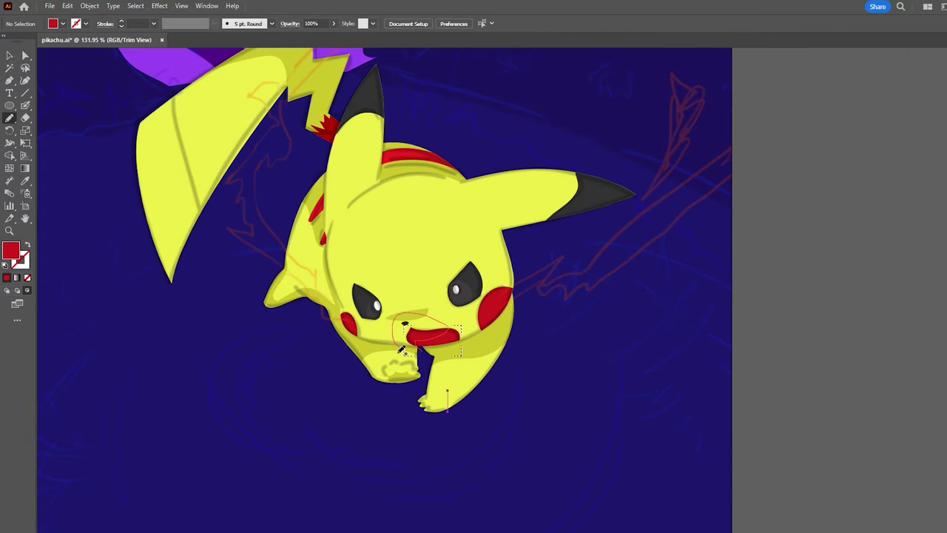
{"action": "left_click_drag", "start_coordinate": [400, 349], "coordinate": [407, 346]}
{"action": "scroll", "coordinate": [412, 363], "scroll_direction": "down", "scroll_amount": 3}
{"action": "scroll", "coordinate": [434, 338], "scroll_direction": "up", "scroll_amount": 2}
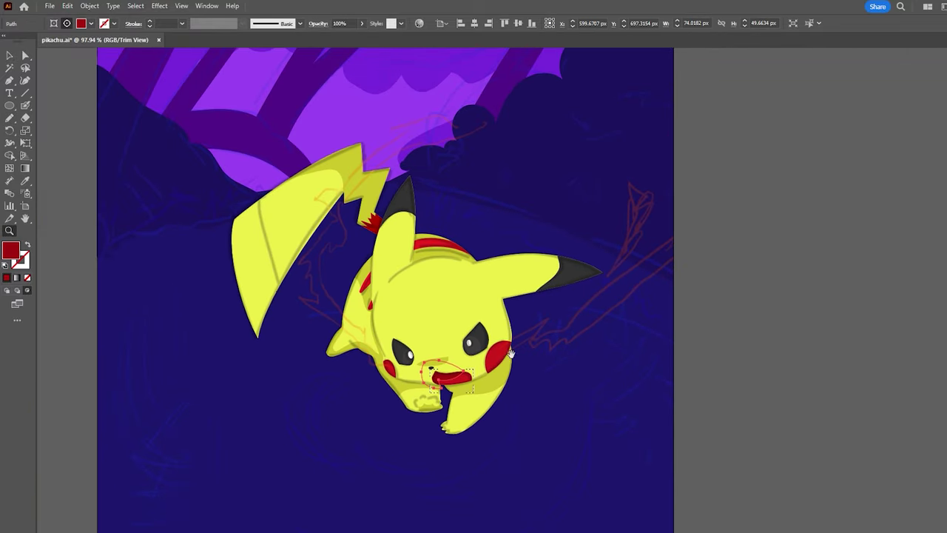
{"action": "scroll", "coordinate": [511, 345], "scroll_direction": "down", "scroll_amount": 2}
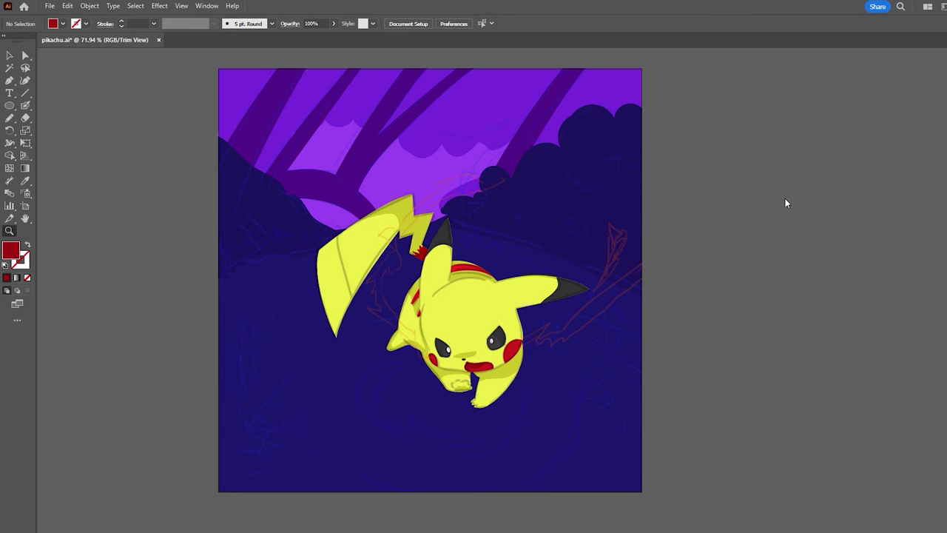
{"action": "scroll", "coordinate": [775, 170], "scroll_direction": "down", "scroll_amount": 1, "text": "alt"}
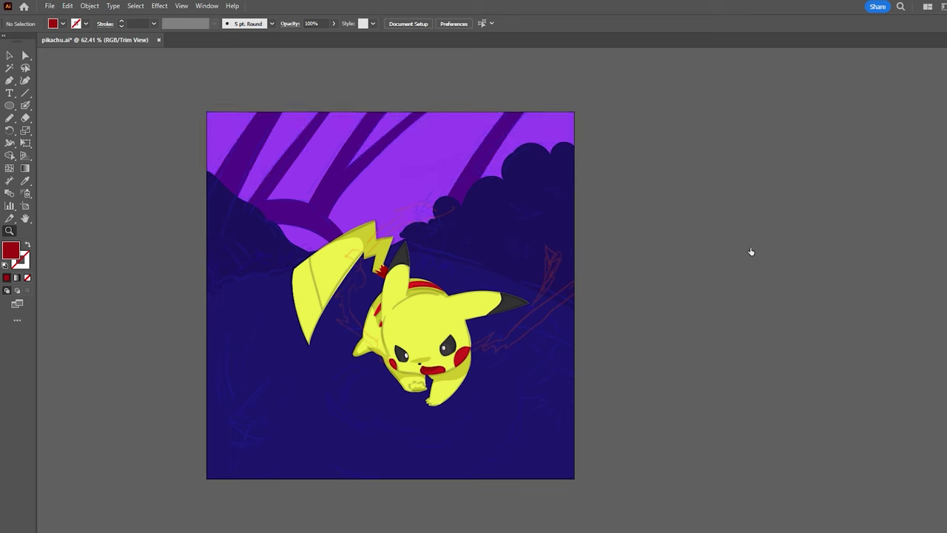
{"action": "left_click", "coordinate": [550, 281]}
Paint dark navy leaf strokes over the upper-right bushes with the Blob Brush
{"action": "key", "text": "shift+b"}
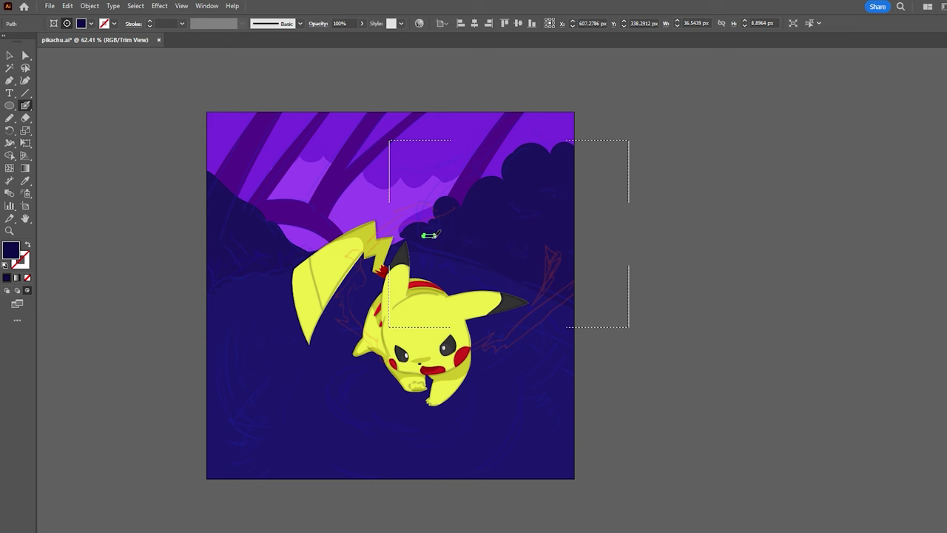
{"action": "key", "text": "ctrl+shift+a"}
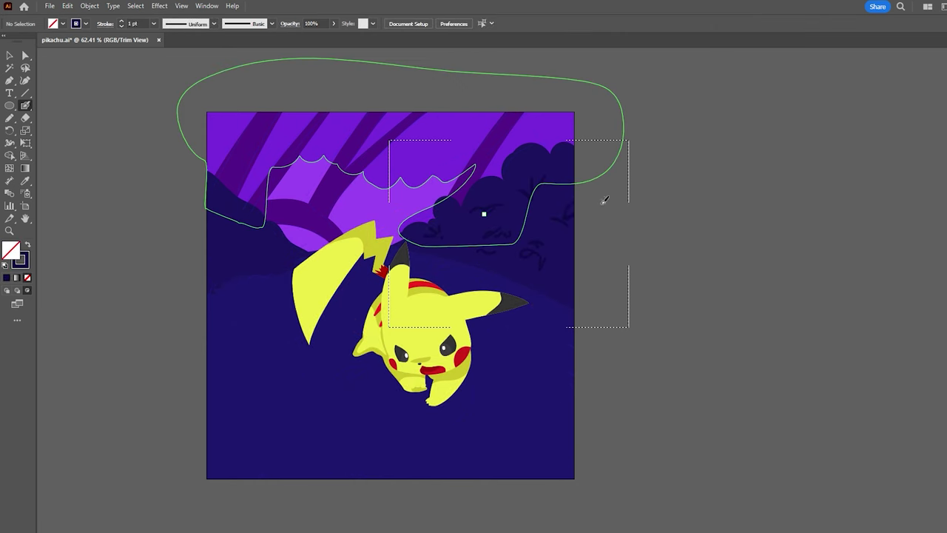
{"action": "key", "text": "z"}
{"action": "left_click_drag", "start_coordinate": [537, 220], "coordinate": [564, 221]}
{"action": "key", "text": "shift+b"}
{"action": "mouse_move", "coordinate": [404, 268]}
{"action": "left_mouse_down"}
{"action": "mouse_move", "coordinate": [446, 256]}
{"action": "mouse_move", "coordinate": [481, 288]}
{"action": "mouse_move", "coordinate": [580, 254]}
{"action": "mouse_move", "coordinate": [565, 262]}
{"action": "mouse_move", "coordinate": [573, 182]}
{"action": "left_mouse_up"}
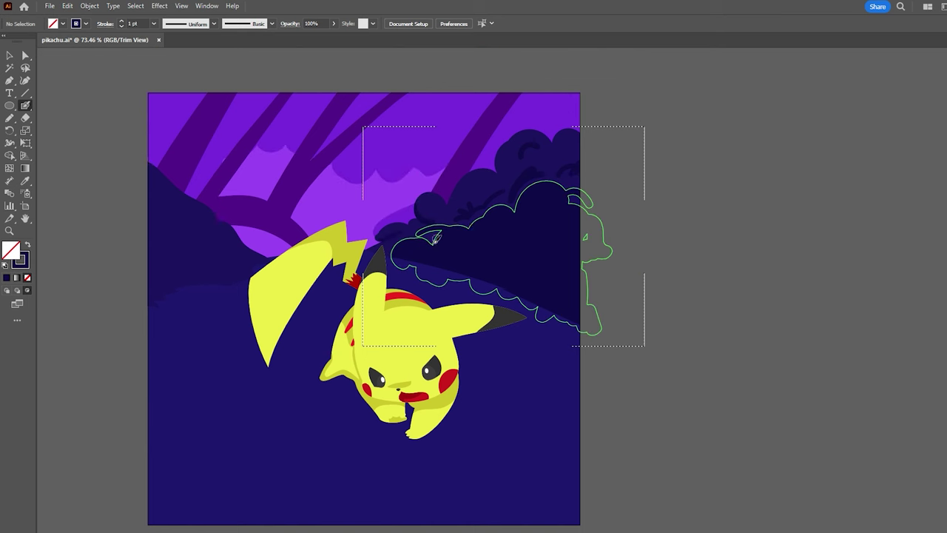
Trim excess leaf strokes with the Eraser and zoom out to the full artboard
{"action": "key", "text": "e"}
{"action": "key", "text": "shift+e"}
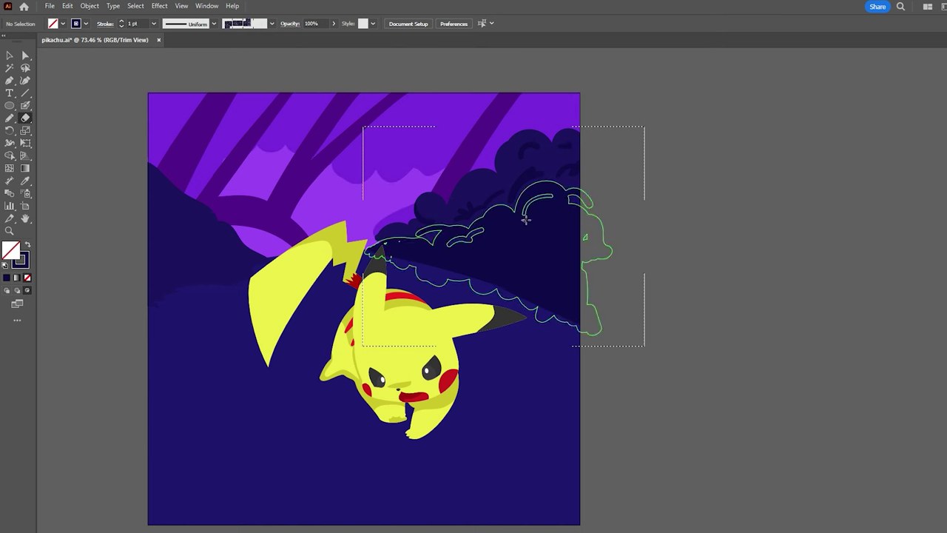
{"action": "left_click_drag", "start_coordinate": [535, 247], "coordinate": [499, 237]}
{"action": "key", "text": "v"}
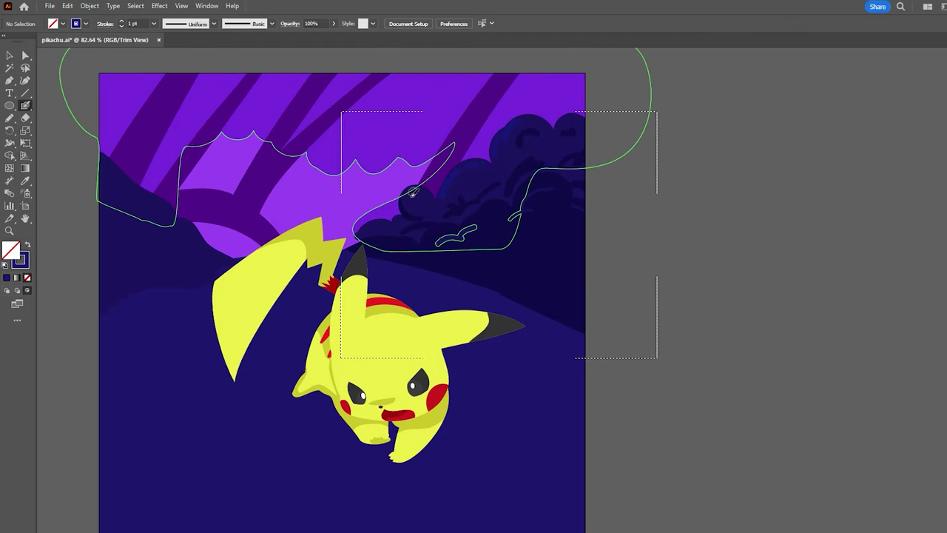
{"action": "key", "text": "z"}
{"action": "left_click", "coordinate": [449, 212], "text": "alt"}
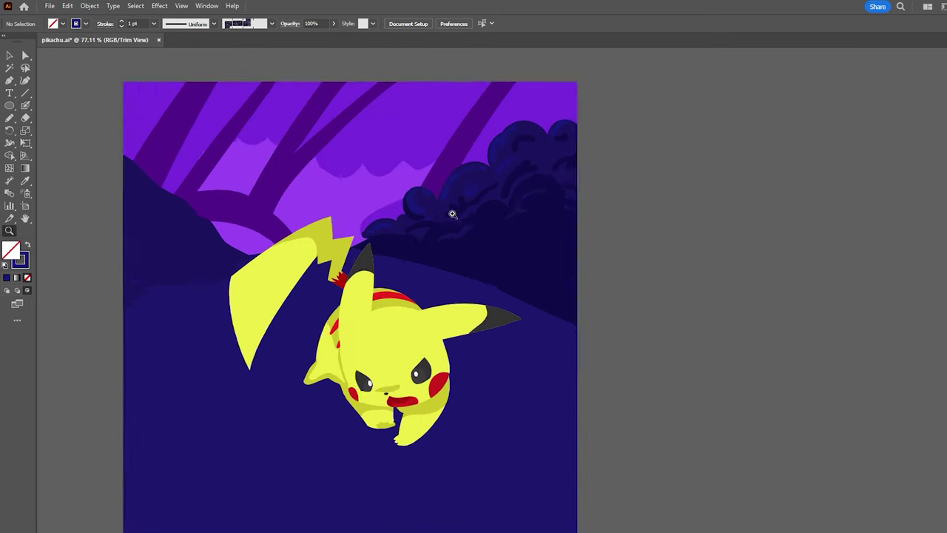
Paint a dark stroke on the left hillside and delete a tiny stray path
{"action": "key", "text": "b"}
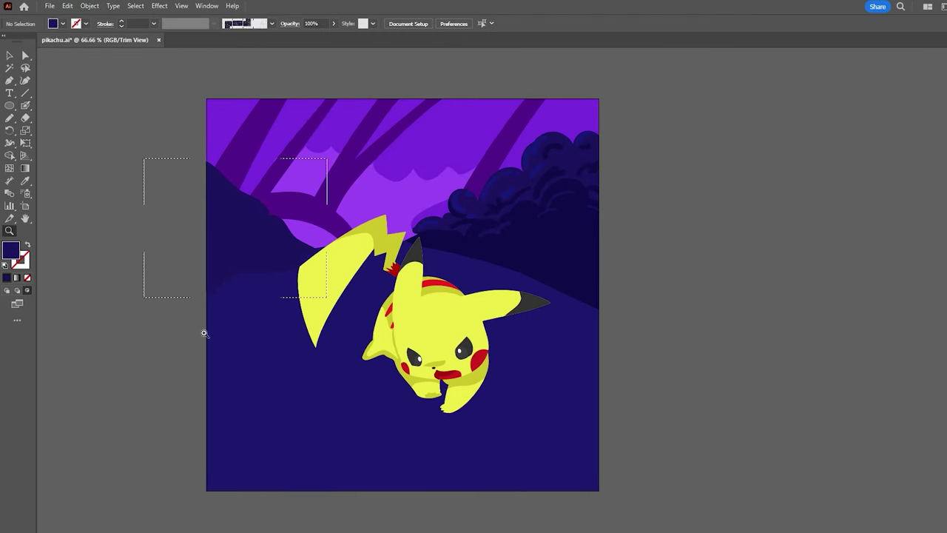
{"action": "left_click_drag", "start_coordinate": [295, 275], "coordinate": [229, 208]}
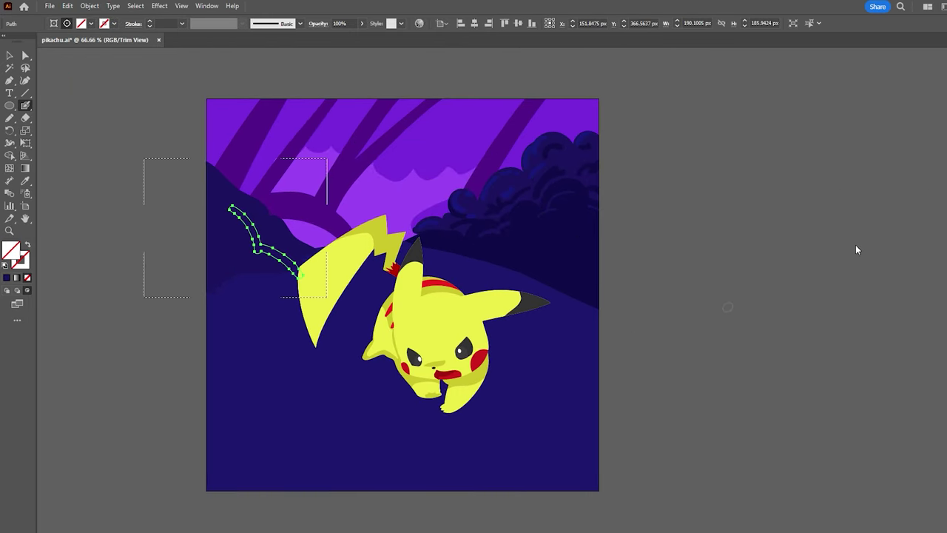
{"action": "key", "text": "ctrl+shift+a"}
{"action": "key", "text": "z"}
{"action": "left_click_drag", "start_coordinate": [339, 274], "coordinate": [863, 277]}
{"action": "key", "text": "Delete"}
Add the dark purple arching branch above the left bush with swapped colours, then zoom out
{"action": "key", "text": "b"}
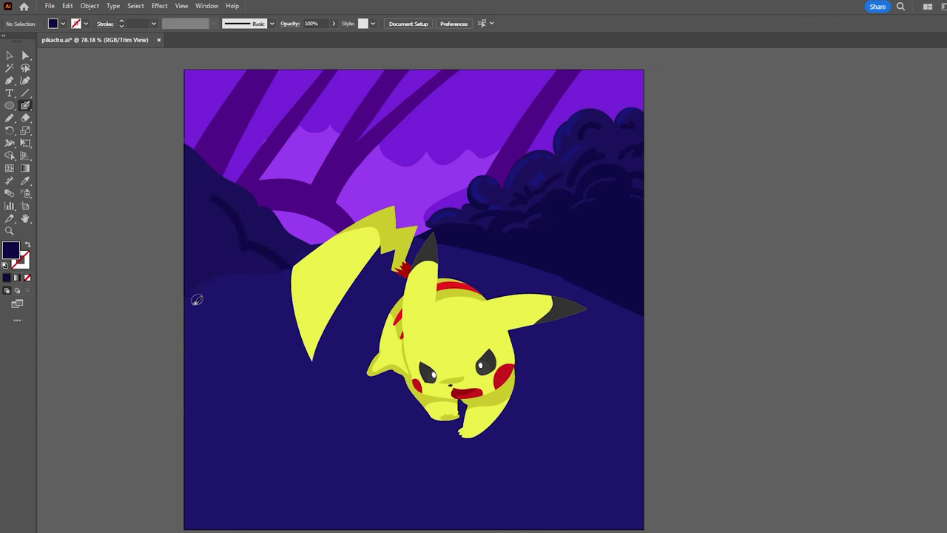
{"action": "key", "text": "shift+x"}
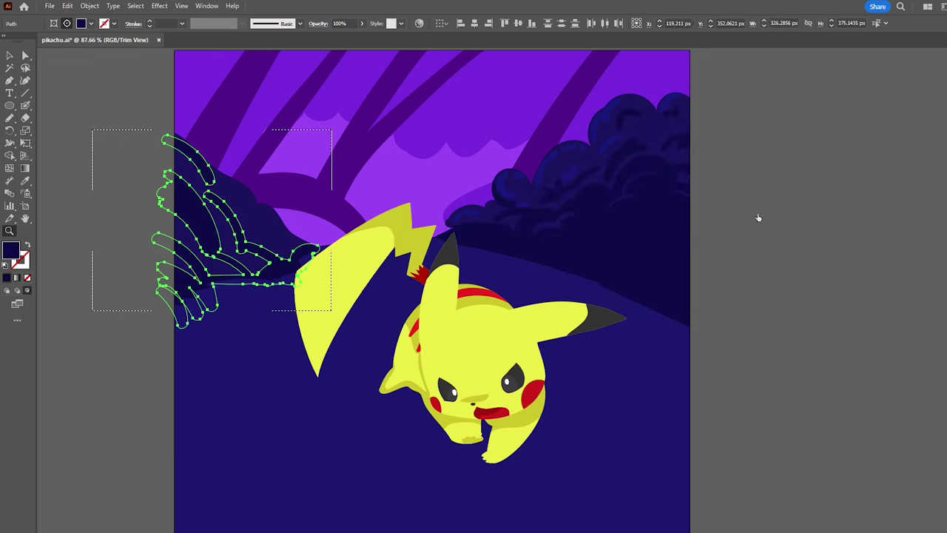
{"action": "key", "text": "ctrl+shift+a"}
{"action": "key", "text": "shift+b"}
{"action": "key", "text": "shift+x"}
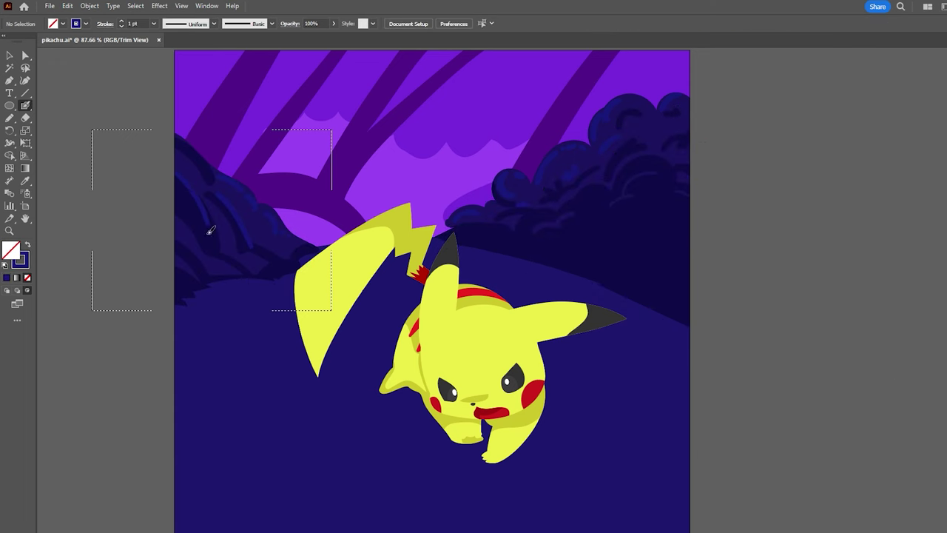
{"action": "key", "text": "z"}
{"action": "left_click_drag", "start_coordinate": [314, 282], "coordinate": [237, 298]}
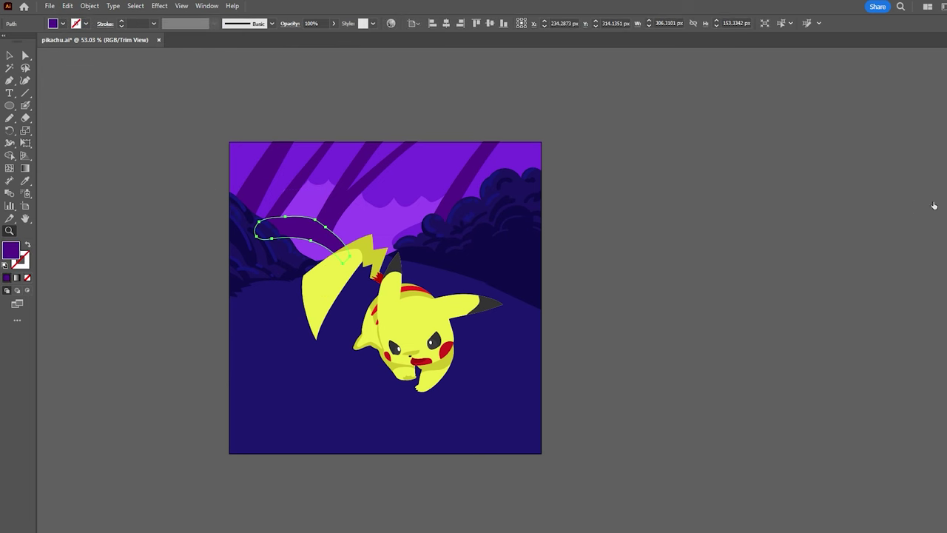
Paint a dark navy Blob Brush shadow across the ground under Pikachu's arm and body
{"action": "key", "text": "a"}
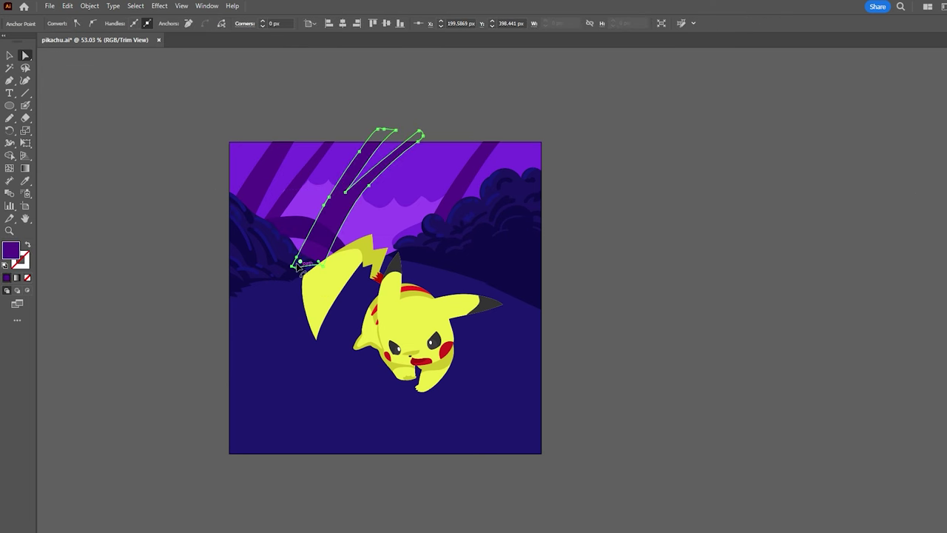
{"action": "key", "text": "shift+n"}
{"action": "key", "text": "shift+x"}
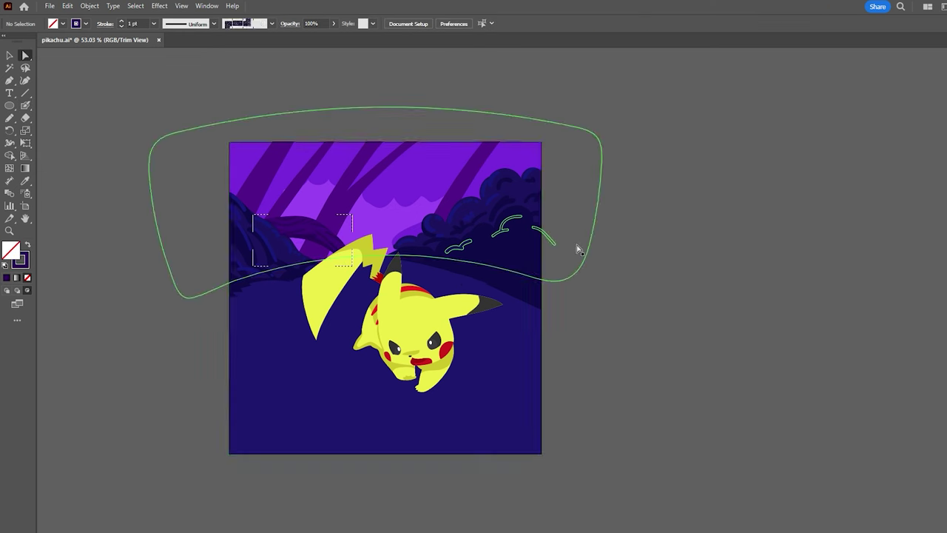
{"action": "key", "text": "ctrl+z"}
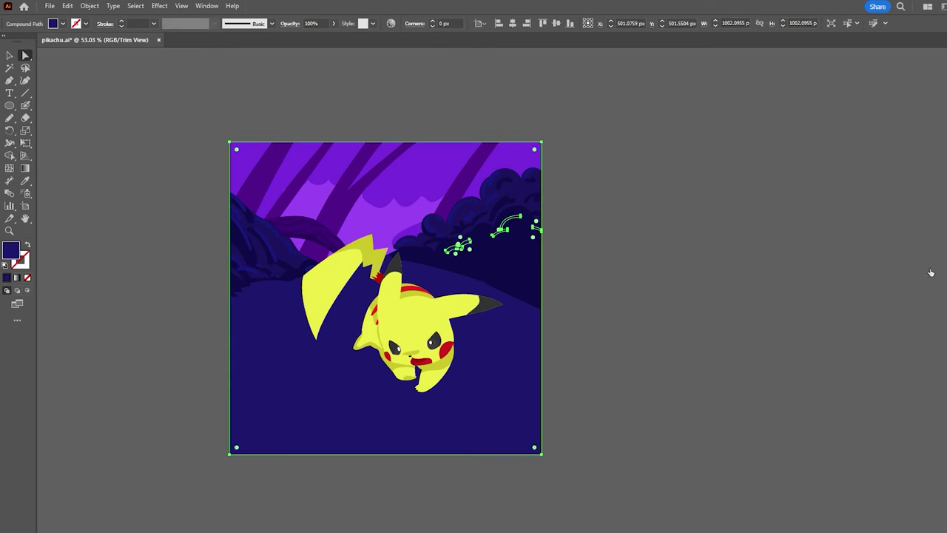
{"action": "key", "text": "ctrl+shift+a"}
{"action": "key", "text": "shift+n"}
{"action": "mouse_move", "coordinate": [321, 382]}
{"action": "left_mouse_down"}
{"action": "mouse_move", "coordinate": [359, 336]}
{"action": "mouse_move", "coordinate": [389, 381]}
{"action": "mouse_move", "coordinate": [444, 378]}
{"action": "left_mouse_up"}
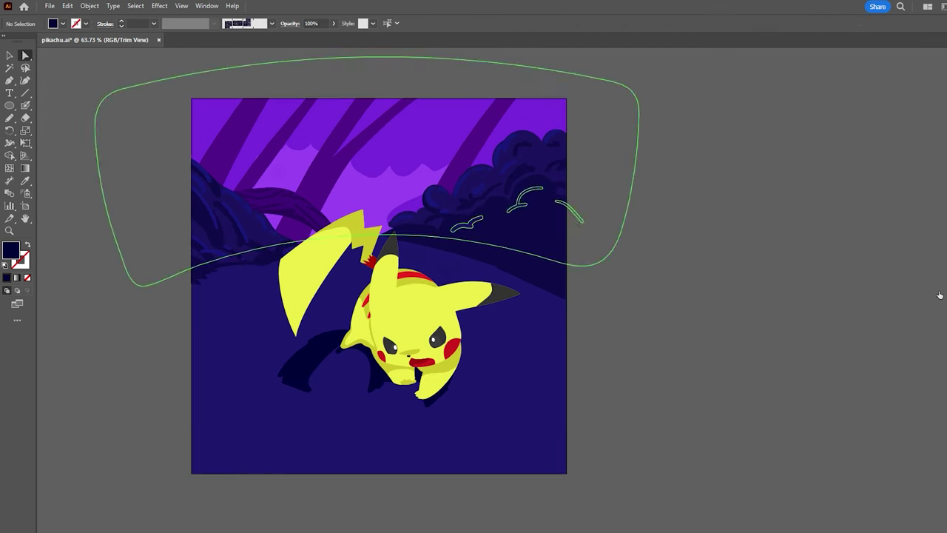
Replace the rough shadow with a dark oval ellipse shadow under Pikachu
{"action": "key", "text": "ctrl+z"}
{"action": "key", "text": "ctrl+z"}
{"action": "key", "text": "shift+b"}
{"action": "key", "text": "ctrl+z"}
{"action": "key", "text": "shift+x"}
{"action": "key", "text": "l"}
{"action": "mouse_move", "coordinate": [295, 318]}
{"action": "left_mouse_down"}
{"action": "mouse_move", "coordinate": [474, 418]}
{"action": "mouse_move", "coordinate": [401, 459]}
{"action": "left_mouse_up"}
{"action": "key", "text": "v"}
{"action": "key", "text": "ctrl+shift+a"}
Paint blue swirling ground strokes radiating around the shadow
{"action": "key", "text": "shift+x"}
{"action": "key", "text": "b"}
{"action": "left_click_drag", "start_coordinate": [329, 429], "coordinate": [263, 407]}
{"action": "mouse_move", "coordinate": [281, 422]}
{"action": "left_mouse_down"}
{"action": "mouse_move", "coordinate": [355, 303]}
{"action": "mouse_move", "coordinate": [310, 338]}
{"action": "mouse_move", "coordinate": [351, 429]}
{"action": "mouse_move", "coordinate": [429, 436]}
{"action": "mouse_move", "coordinate": [486, 373]}
{"action": "left_mouse_up"}
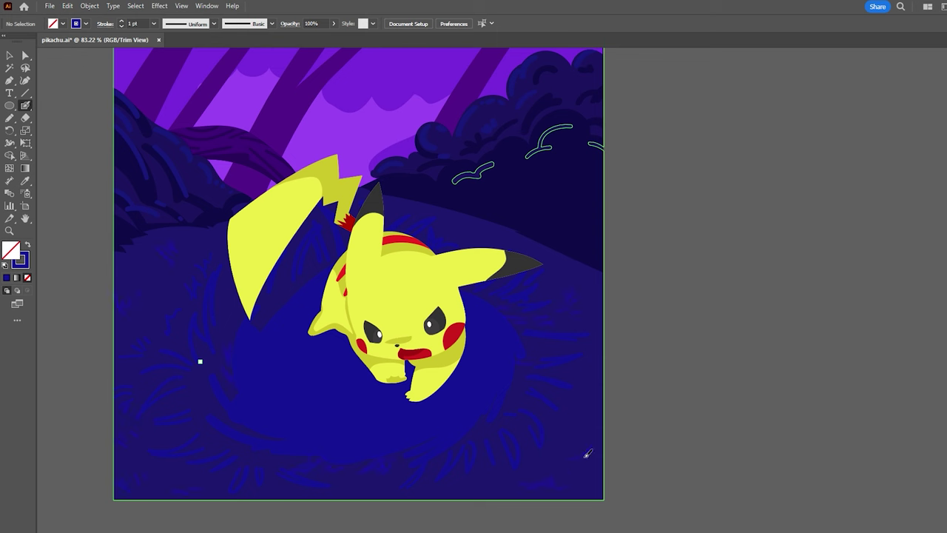
{"action": "left_click", "coordinate": [217, 229], "text": "ctrl"}
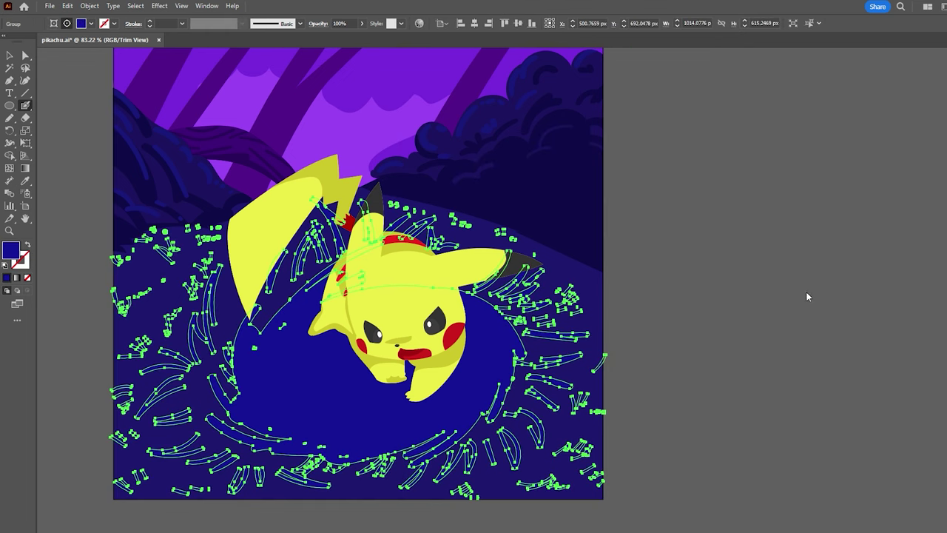
{"action": "key", "text": "z"}
{"action": "left_click", "coordinate": [305, 387], "text": "alt"}
{"action": "key", "text": "ctrl+0"}
Pick out small stray paths, restore the dark shadow, and select the swirl strokes
{"action": "key", "text": "ctrl+alt+["}
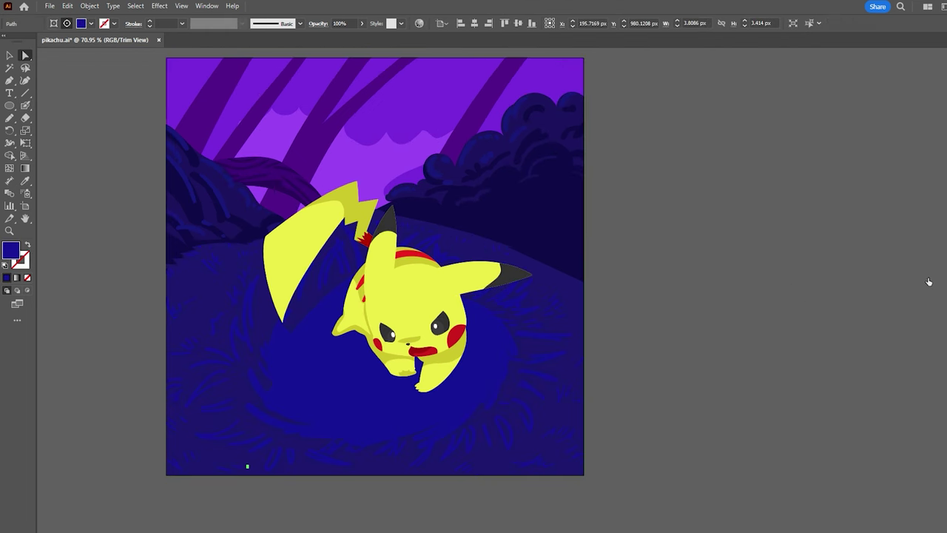
{"action": "key", "text": "ctrl+alt+["}
{"action": "key", "text": "ctrl+alt+["}
{"action": "key", "text": "ctrl+z"}
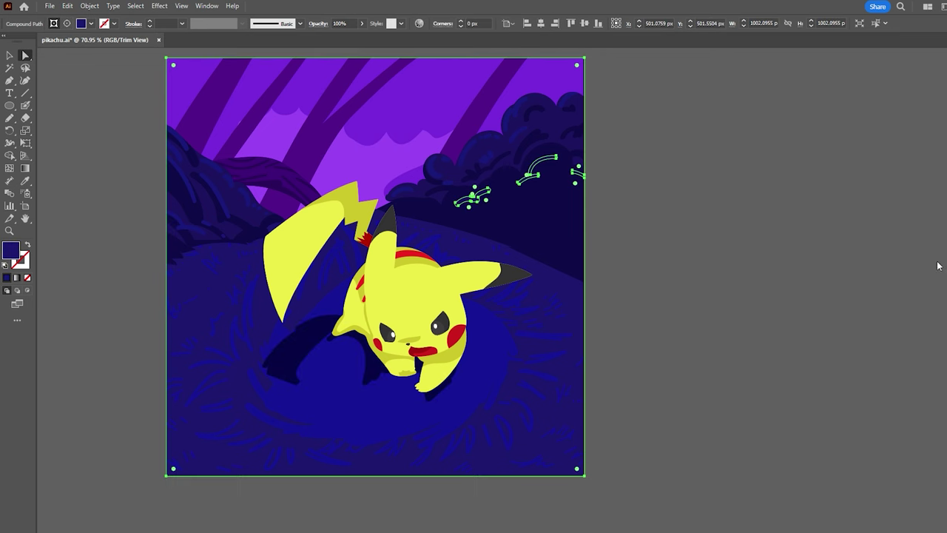
{"action": "left_click", "coordinate": [730, 293]}
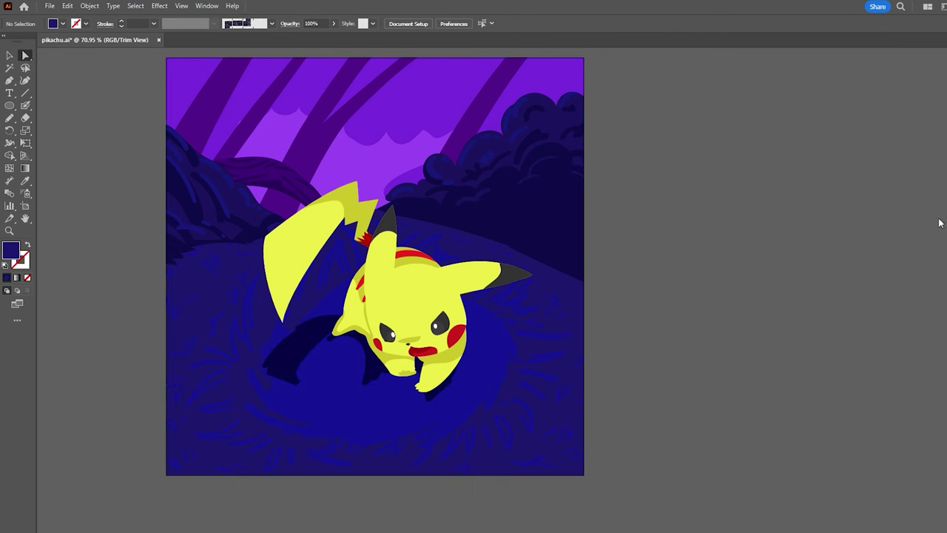
{"action": "key", "text": "ctrl+6"}
Erase excess swirl strokes on the left and right, then deselect
{"action": "key", "text": "shift+e"}
{"action": "left_click_drag", "start_coordinate": [307, 396], "coordinate": [363, 403]}
{"action": "left_click_drag", "start_coordinate": [466, 311], "coordinate": [506, 358]}
{"action": "scroll", "coordinate": [473, 296], "scroll_direction": "down", "scroll_amount": 3}
{"action": "scroll", "coordinate": [473, 295], "scroll_direction": "up", "scroll_amount": 1}
{"action": "key", "text": "a"}
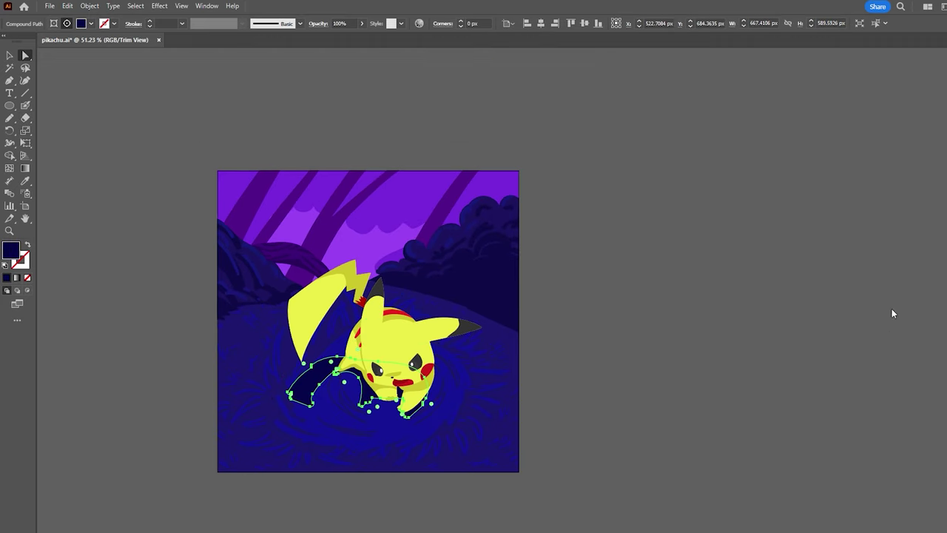
{"action": "left_click", "coordinate": [623, 383]}
{"action": "scroll", "coordinate": [624, 382], "scroll_direction": "up", "scroll_amount": 1}
{"action": "key", "text": "z"}
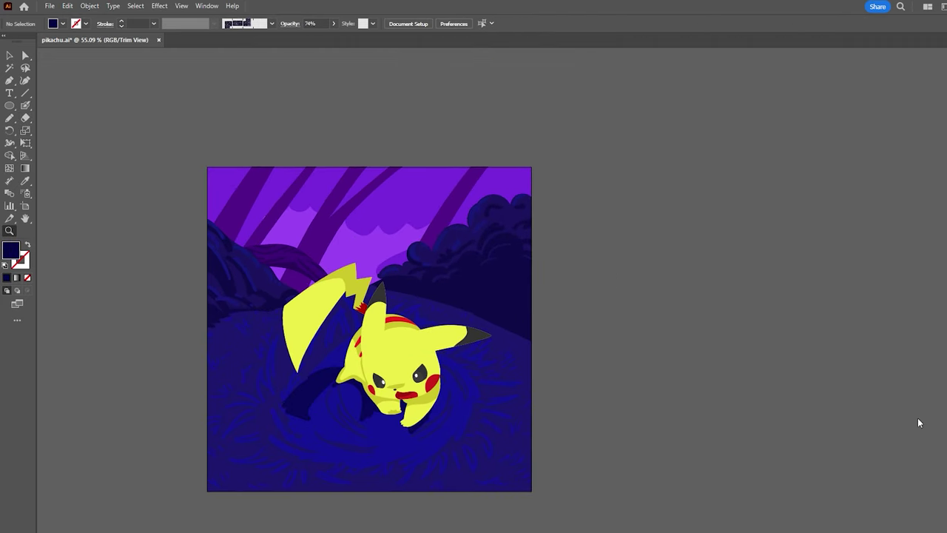
Paint a lightning bolt from the right cheek and reshape one of its anchors
{"action": "key", "text": "n"}
{"action": "left_click_drag", "start_coordinate": [520, 320], "coordinate": [528, 307]}
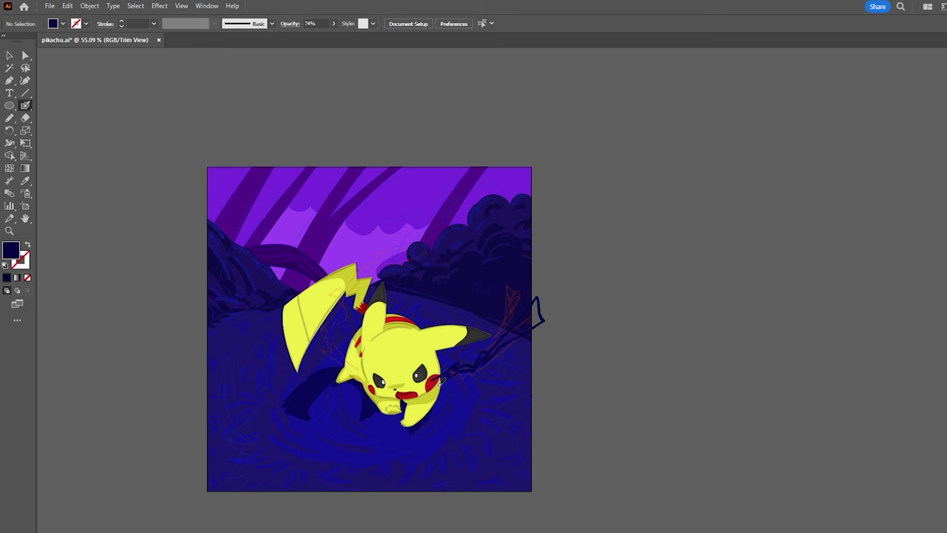
{"action": "key", "text": "v"}
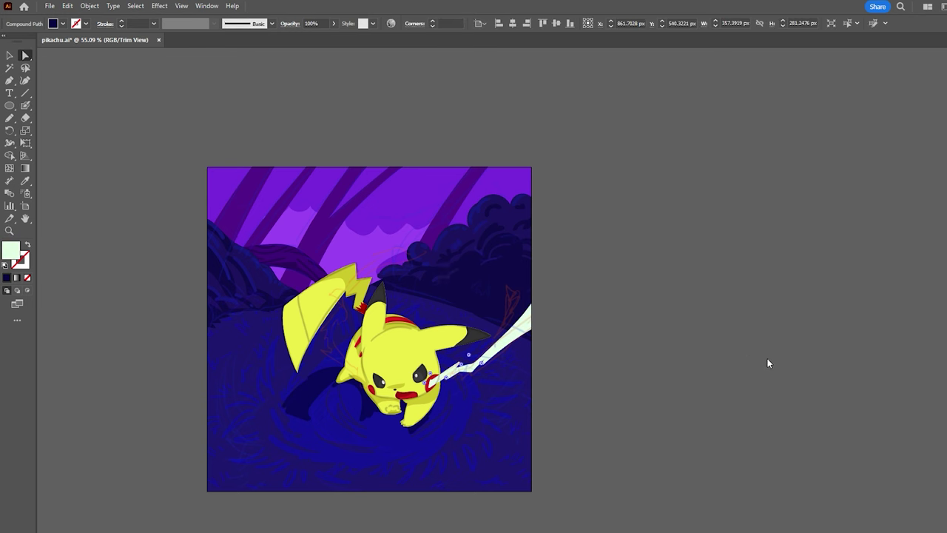
{"action": "scroll", "coordinate": [457, 371], "scroll_direction": "up", "scroll_amount": 5}
{"action": "key", "text": "a"}
{"action": "left_click_drag", "start_coordinate": [475, 356], "coordinate": [485, 339]}
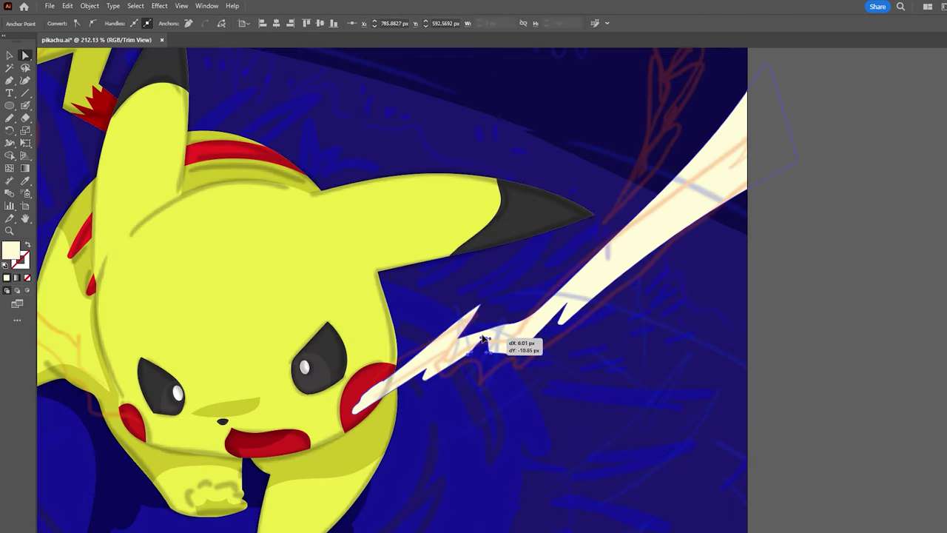
{"action": "key", "text": "ctrl+0"}
{"action": "scroll", "coordinate": [562, 303], "scroll_direction": "up", "scroll_amount": 3}
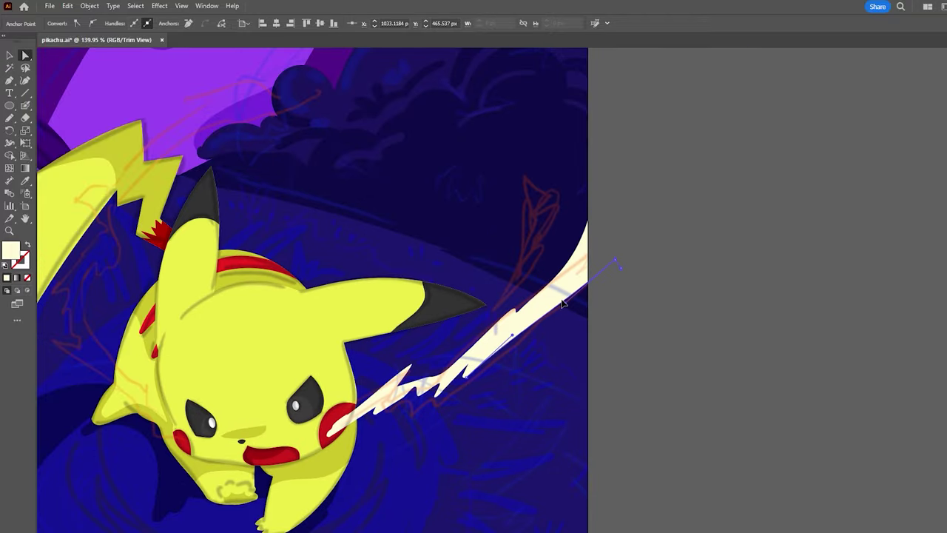
Paint a second lightning branch arcing upward and adjust its anchor
{"action": "key", "text": "shift+b"}
{"action": "left_click_drag", "start_coordinate": [492, 309], "coordinate": [554, 160]}
{"action": "key", "text": "a"}
{"action": "left_click_drag", "start_coordinate": [501, 297], "coordinate": [510, 290]}
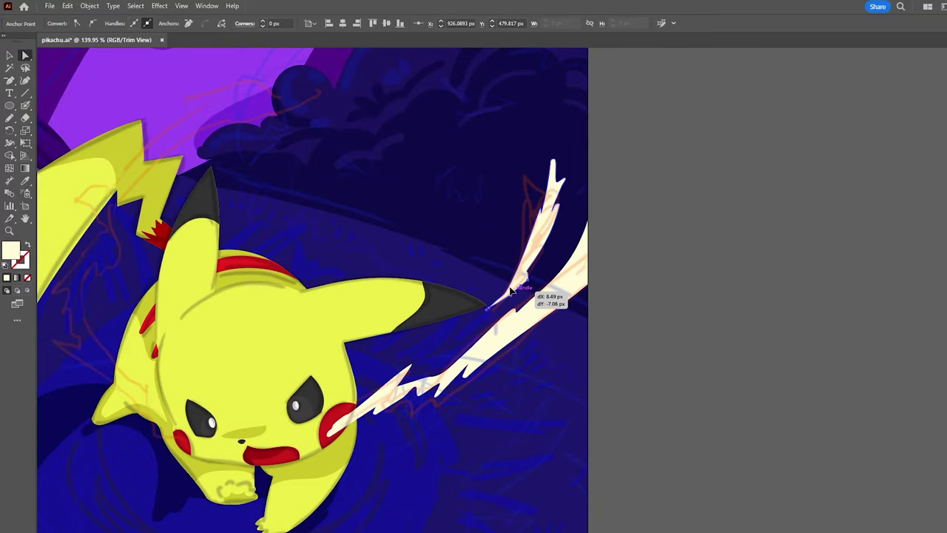
{"action": "key", "text": "ctrl+0"}
Paint a bolt from the left cheek, extend its tip right, and add small extra strokes
{"action": "key", "text": "shift+b"}
{"action": "mouse_move", "coordinate": [412, 322]}
{"action": "left_mouse_down"}
{"action": "mouse_move", "coordinate": [349, 286]}
{"action": "mouse_move", "coordinate": [401, 322]}
{"action": "left_mouse_up"}
{"action": "key", "text": "a"}
{"action": "left_click", "coordinate": [401, 321]}
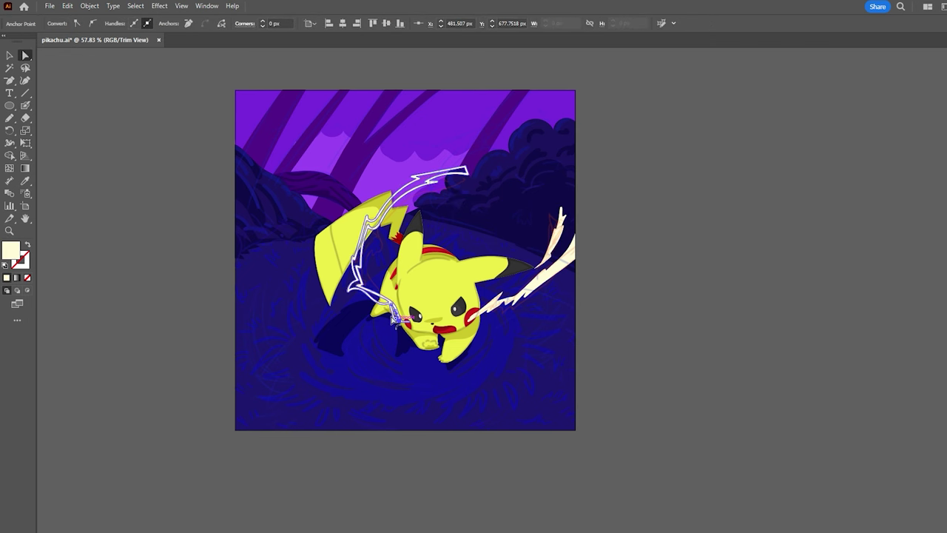
{"action": "left_click_drag", "start_coordinate": [466, 170], "coordinate": [503, 172]}
{"action": "key", "text": "shift+b"}
{"action": "left_click_drag", "start_coordinate": [418, 166], "coordinate": [442, 174]}
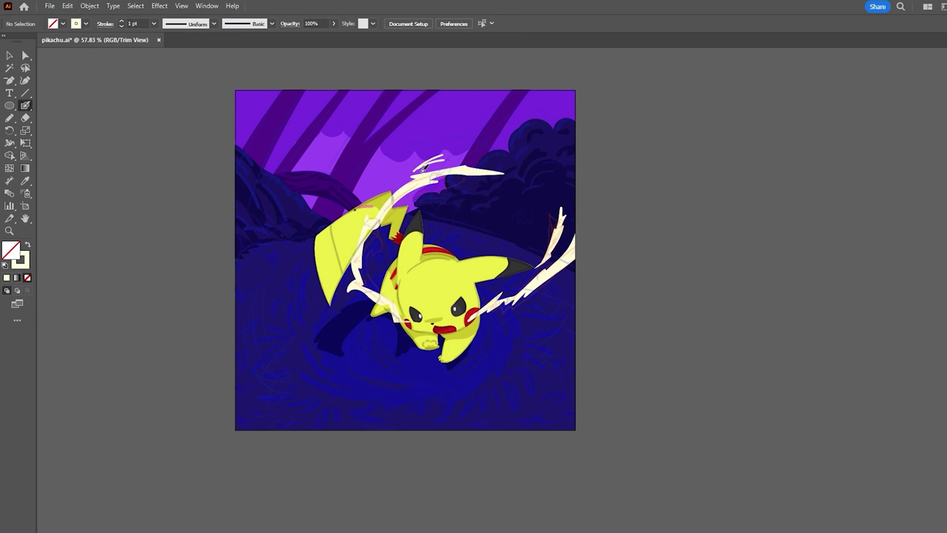
{"action": "left_click_drag", "start_coordinate": [375, 285], "coordinate": [375, 284]}
Recolour all lightning strokes from cream to light cyan and tweak the left bolt
{"action": "key", "text": "ctrl+a"}
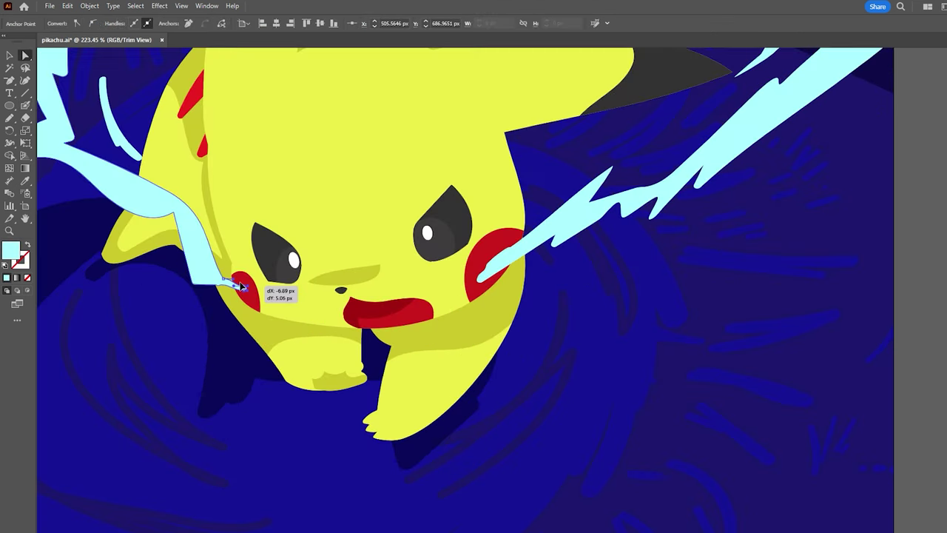
{"action": "mouse_move", "coordinate": [232, 273]}
{"action": "left_mouse_down"}
{"action": "mouse_move", "coordinate": [207, 226]}
{"action": "mouse_move", "coordinate": [141, 338]}
{"action": "left_mouse_up"}
{"action": "key", "text": "z"}
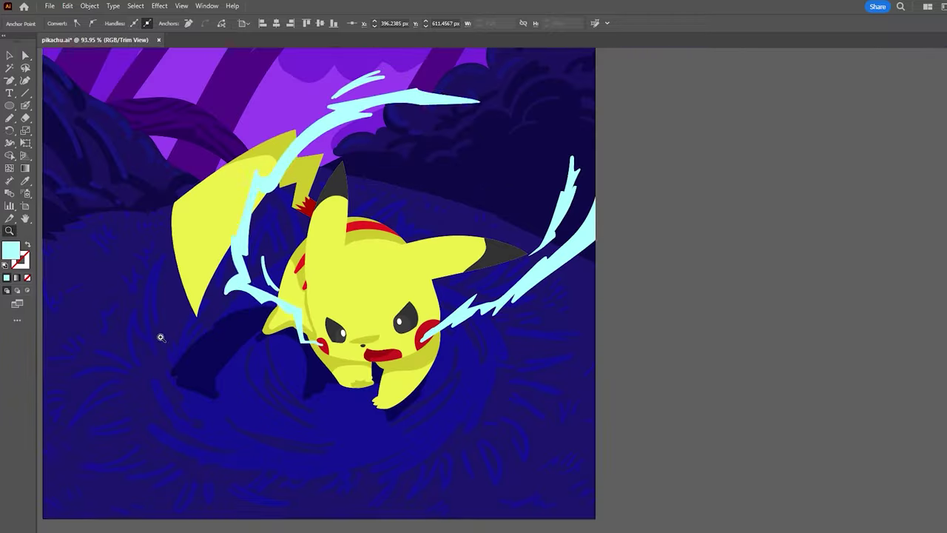
{"action": "key", "text": "ctrl+a"}
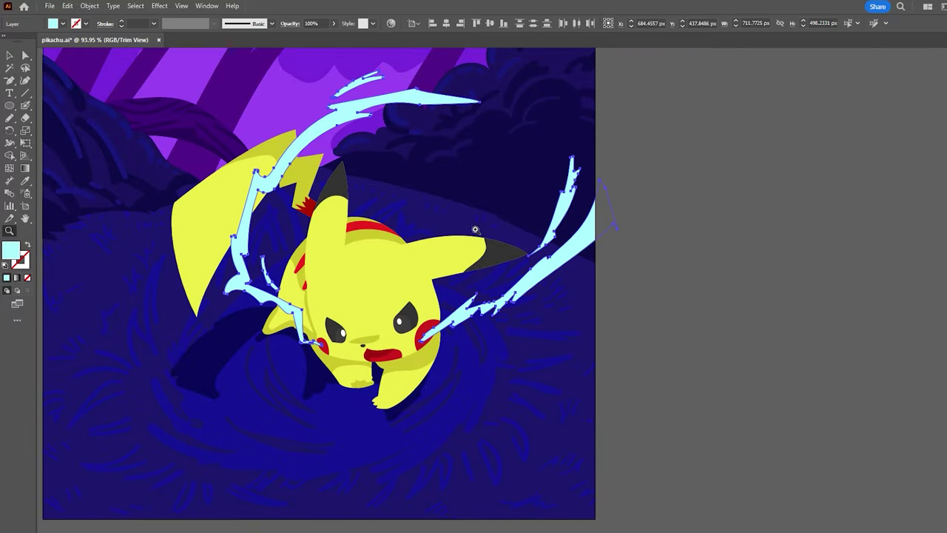
{"action": "key", "text": "ctrl+shift+a"}
{"action": "left_click_drag", "start_coordinate": [456, 241], "coordinate": [433, 218]}
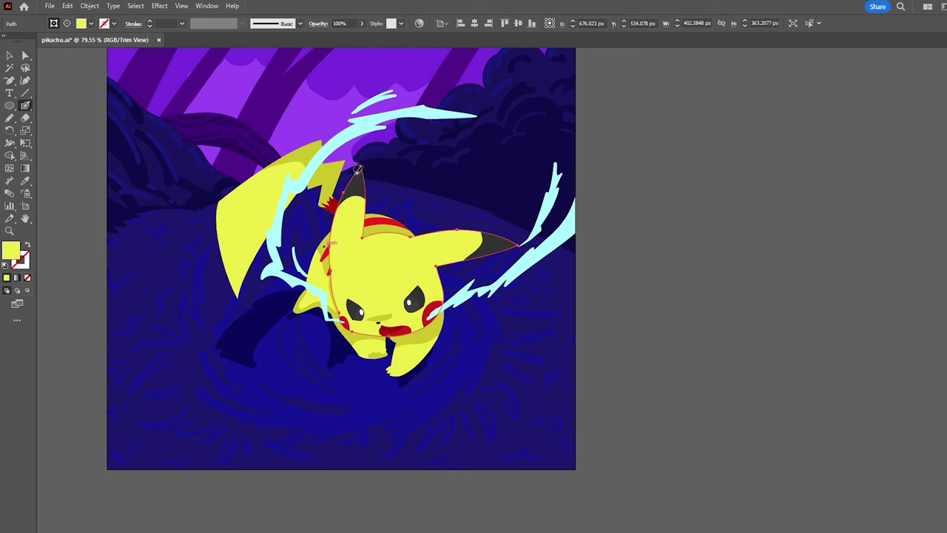
Draw rim lights along Pikachu's back and along his cheek and shoulder
{"action": "key", "text": "ctrl+shift+a"}
{"action": "left_click_drag", "start_coordinate": [355, 172], "coordinate": [324, 297]}
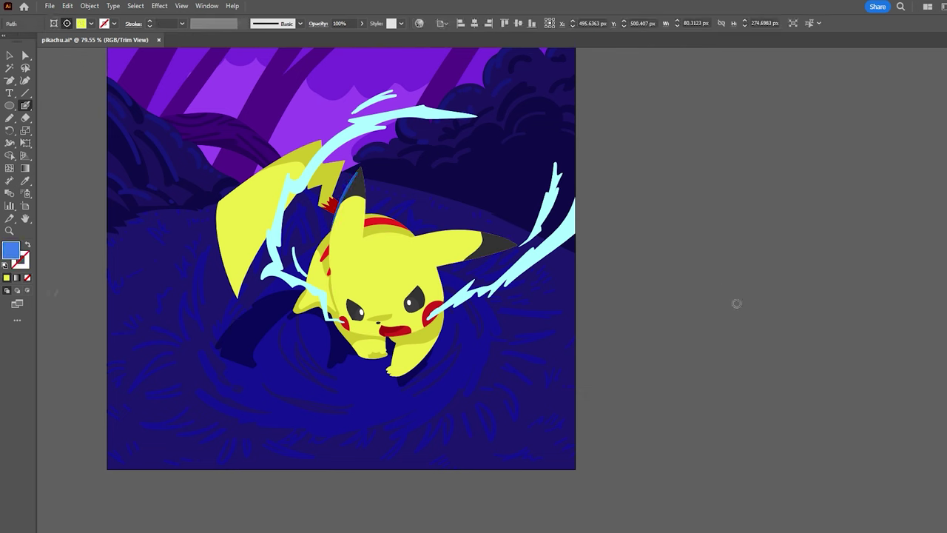
{"action": "key", "text": "ctrl+shift+a"}
{"action": "left_click_drag", "start_coordinate": [420, 330], "coordinate": [533, 237]}
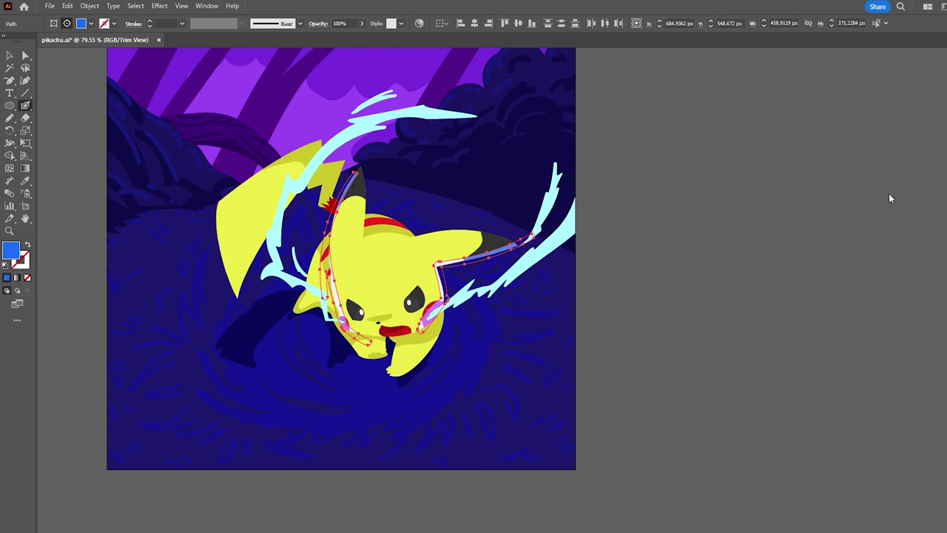
Zoom in on the back and reselect the blue rim-light path
{"action": "key", "text": "z"}
{"action": "left_click", "coordinate": [622, 317], "text": "alt"}
{"action": "left_click_drag", "start_coordinate": [514, 337], "coordinate": [554, 353]}
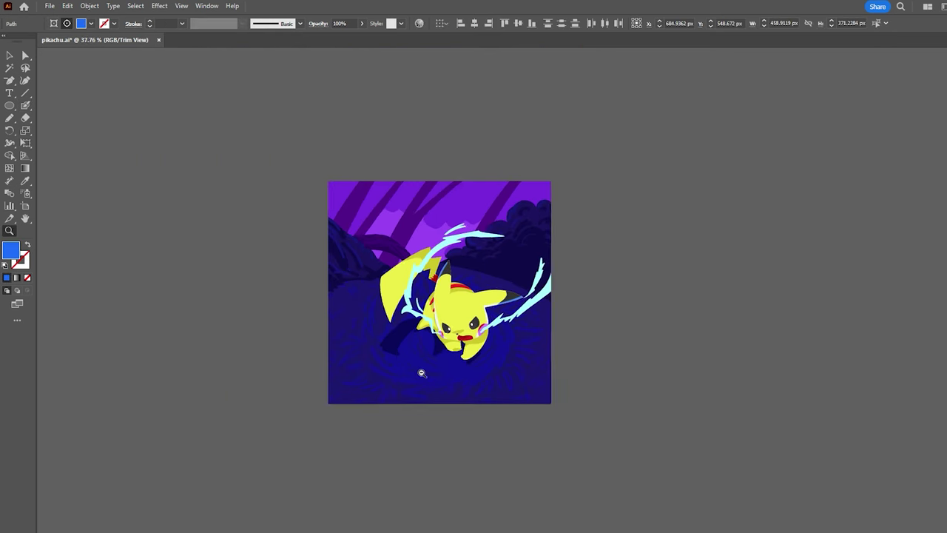
{"action": "key", "text": "n"}
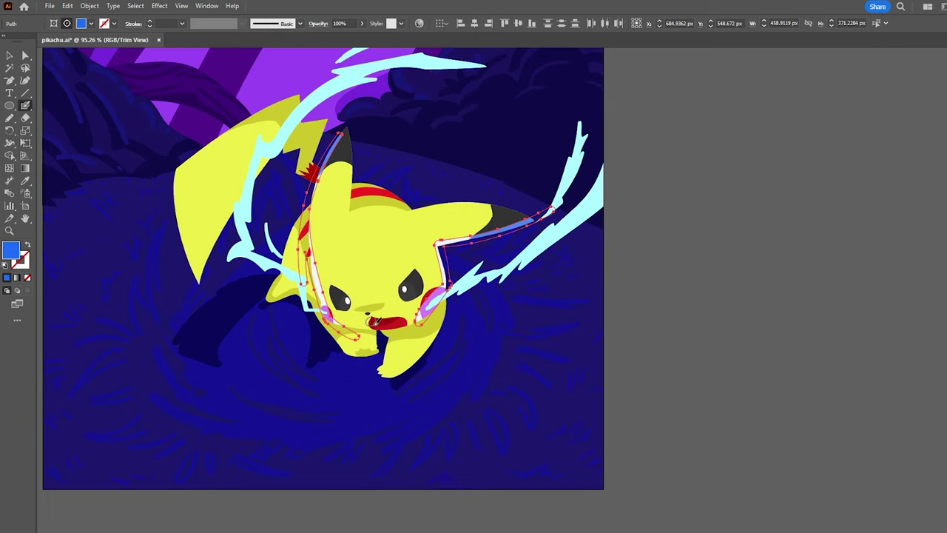
{"action": "key", "text": "ctrl+shift+a"}
{"action": "left_click_drag", "start_coordinate": [375, 322], "coordinate": [534, 292]}
{"action": "key", "text": "shift+x"}
{"action": "key", "text": "ctrl+z"}
{"action": "key", "text": "ctrl+z"}
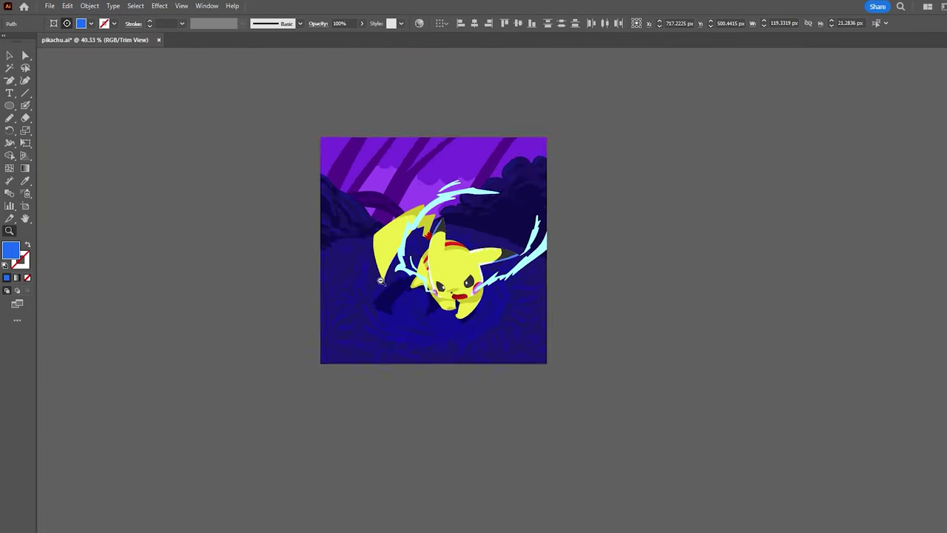
Select the white rim-light group on the ear, then zoom out to the whole artboard
{"action": "left_click_drag", "start_coordinate": [890, 285], "coordinate": [337, 226]}
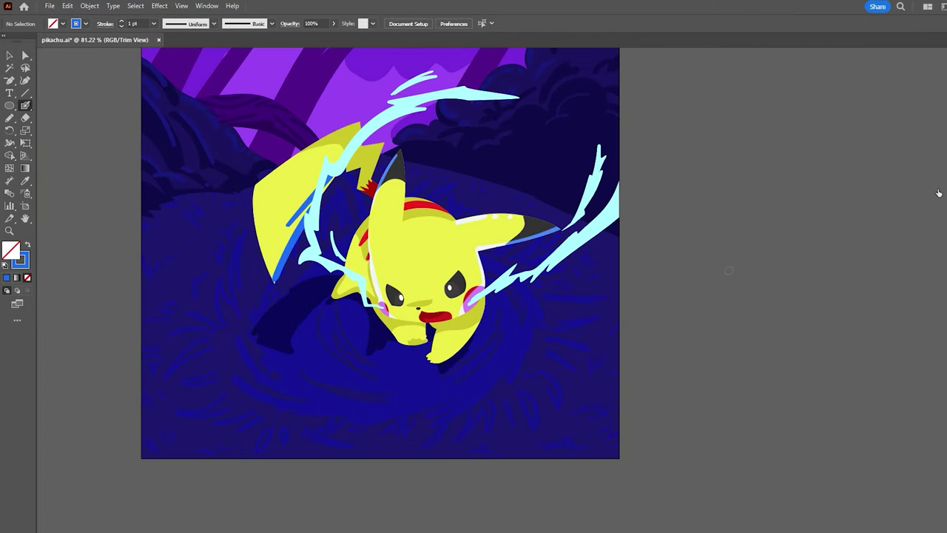
{"action": "key", "text": "ctrl+z"}
{"action": "mouse_move", "coordinate": [387, 258]}
{"action": "left_mouse_down"}
{"action": "mouse_move", "coordinate": [339, 270]}
{"action": "mouse_move", "coordinate": [396, 281]}
{"action": "left_mouse_up"}
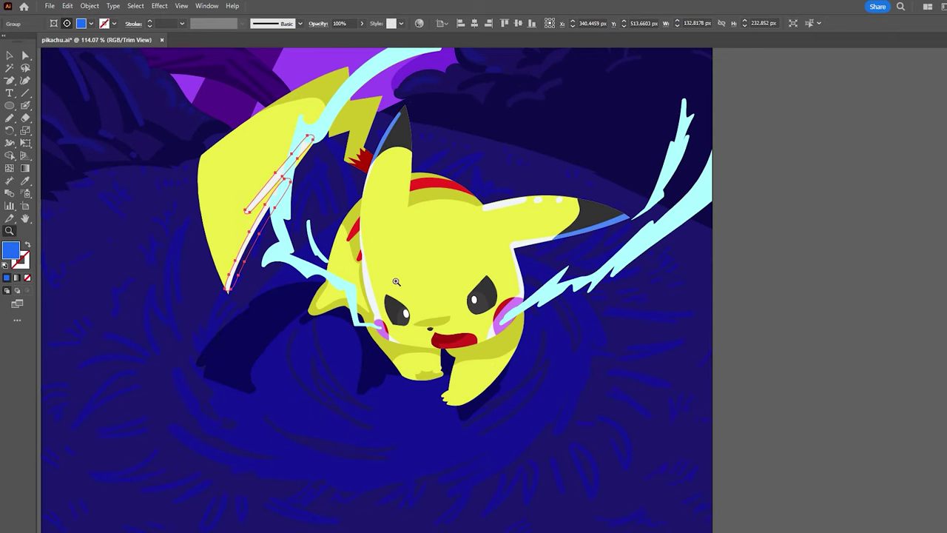
{"action": "left_click_drag", "start_coordinate": [523, 307], "coordinate": [492, 239]}
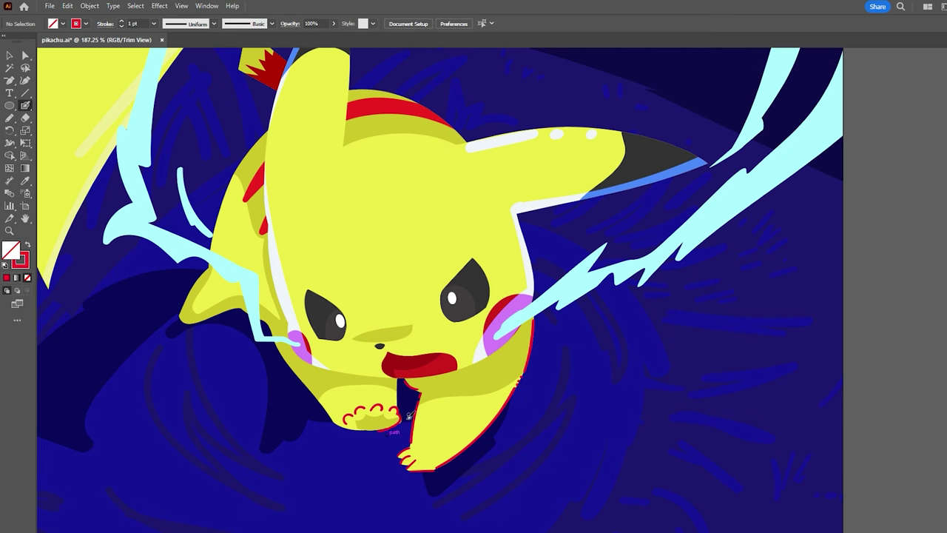
Inspect an anchor point on the front foot outline, then deselect it
{"action": "key", "text": "a"}
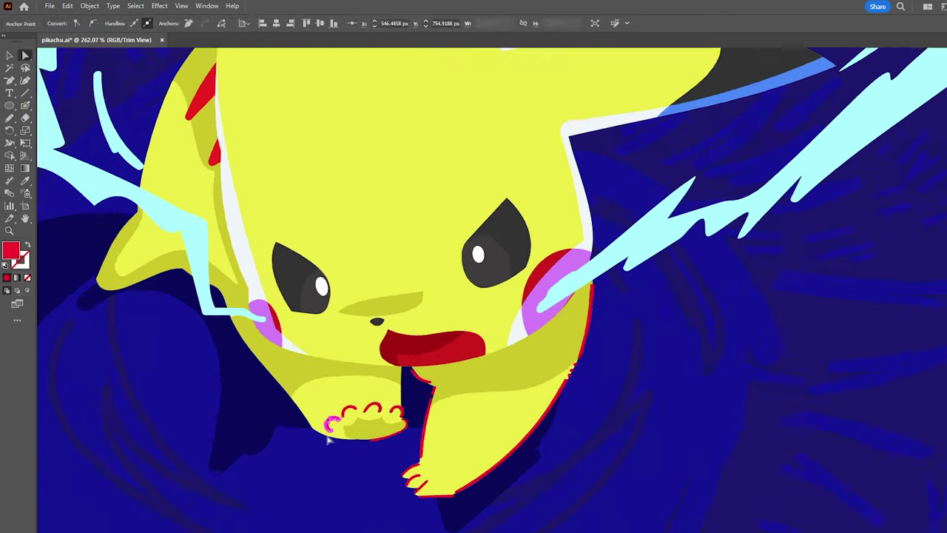
{"action": "left_click_drag", "start_coordinate": [406, 416], "coordinate": [377, 414]}
{"action": "left_click", "coordinate": [393, 414]}
{"action": "scroll", "coordinate": [393, 415], "scroll_direction": "down", "scroll_amount": 5}
{"action": "scroll", "coordinate": [249, 372], "scroll_direction": "up", "scroll_amount": 4}
{"action": "key", "text": "ctrl+shift+a"}
{"action": "key", "text": "b"}
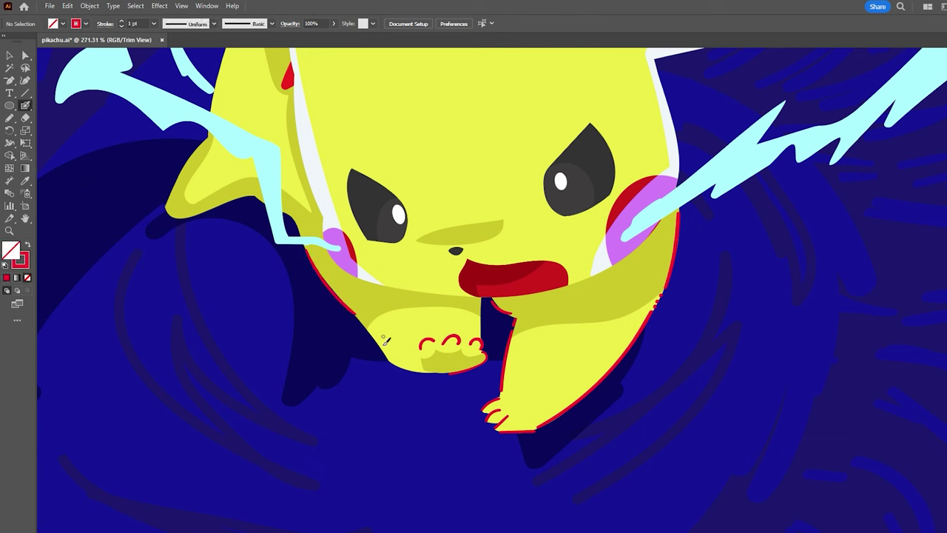
Paint red outlines along the body edge to the foot, the neck, and the right side of the head
{"action": "left_click_drag", "start_coordinate": [312, 250], "coordinate": [481, 336]}
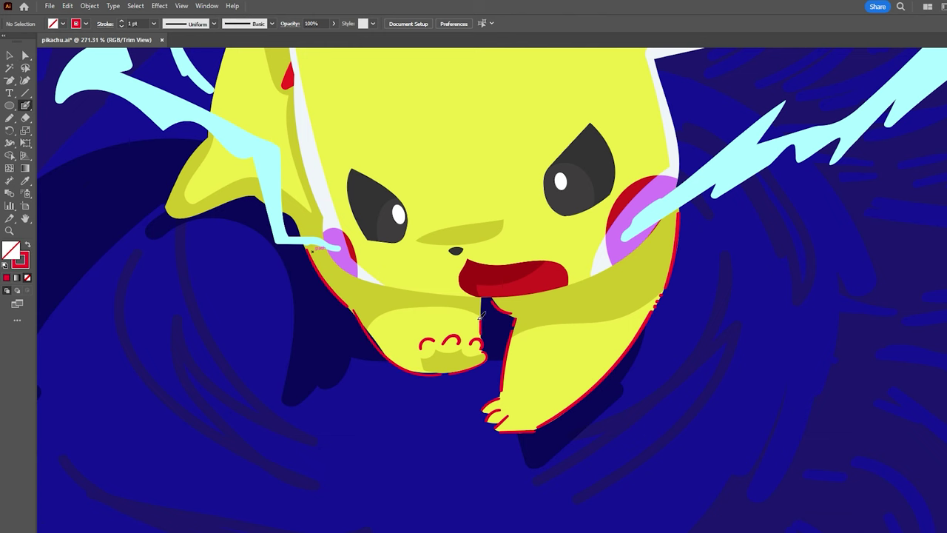
{"action": "left_click_drag", "start_coordinate": [533, 295], "coordinate": [623, 263]}
{"action": "left_click_drag", "start_coordinate": [623, 263], "coordinate": [579, 362]}
{"action": "left_click_drag", "start_coordinate": [611, 161], "coordinate": [637, 239]}
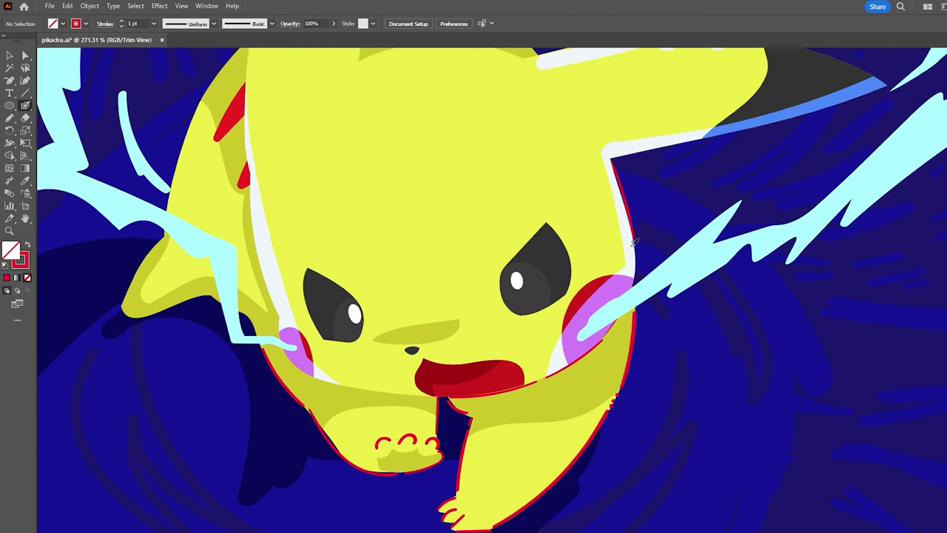
Trace red outlines along the top of the head and the ear's edges
{"action": "scroll", "coordinate": [340, 363], "scroll_direction": "up", "scroll_amount": 3}
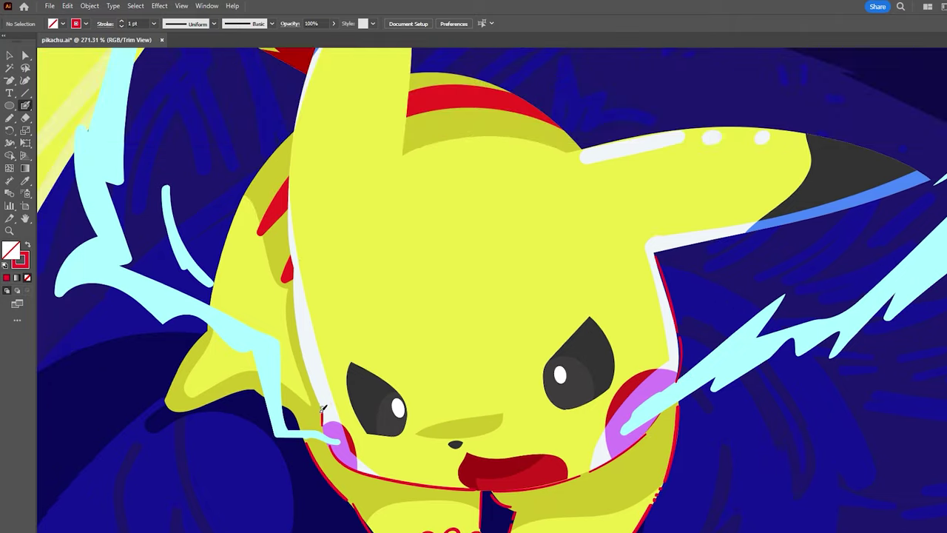
{"action": "scroll", "coordinate": [343, 348], "scroll_direction": "up", "scroll_amount": 3}
{"action": "scroll", "coordinate": [352, 329], "scroll_direction": "up", "scroll_amount": 3}
{"action": "mouse_move", "coordinate": [355, 321]}
{"action": "left_mouse_down"}
{"action": "mouse_move", "coordinate": [390, 213]}
{"action": "mouse_move", "coordinate": [434, 152]}
{"action": "mouse_move", "coordinate": [449, 266]}
{"action": "mouse_move", "coordinate": [706, 285]}
{"action": "left_mouse_up"}
{"action": "scroll", "coordinate": [449, 266], "scroll_direction": "down", "scroll_amount": 3}
{"action": "scroll", "coordinate": [707, 285], "scroll_direction": "right", "scroll_amount": 5}
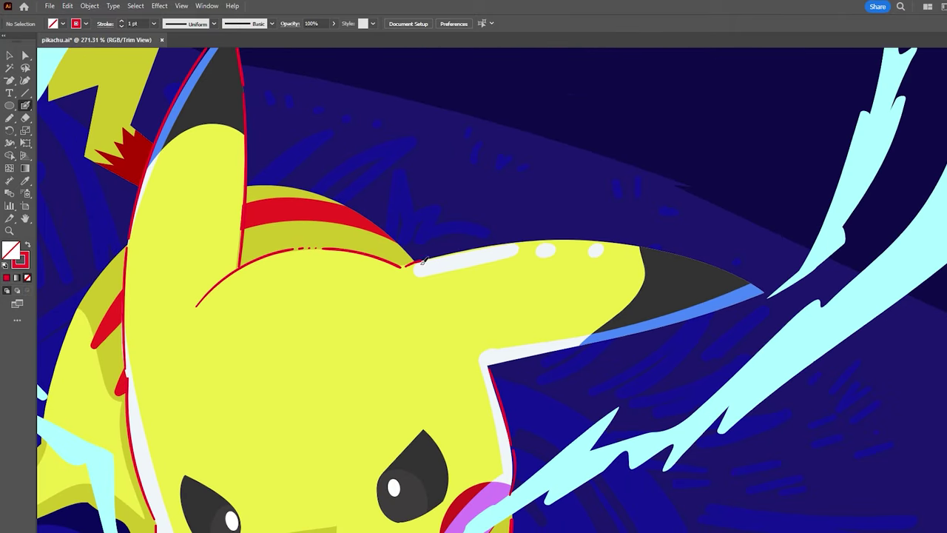
{"action": "left_click_drag", "start_coordinate": [614, 215], "coordinate": [368, 303]}
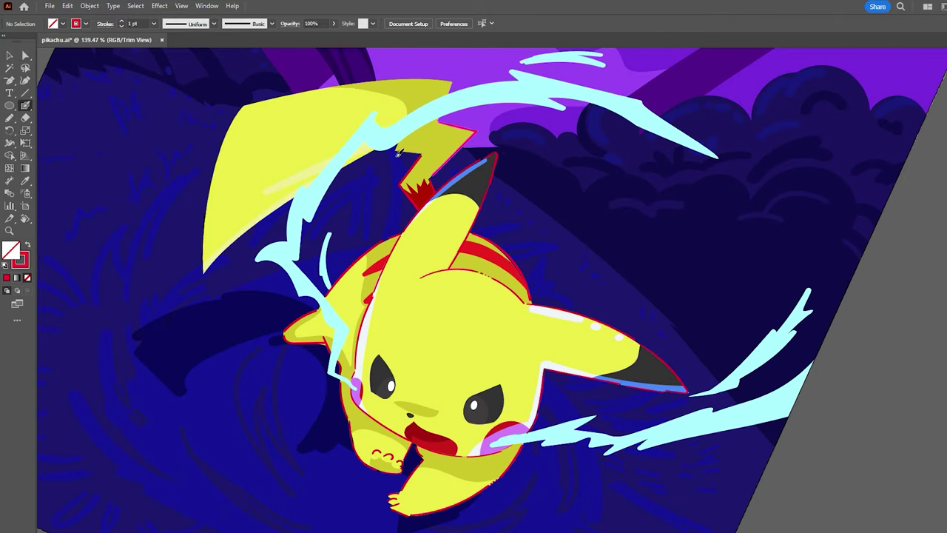
{"action": "left_click_drag", "start_coordinate": [213, 261], "coordinate": [400, 77]}
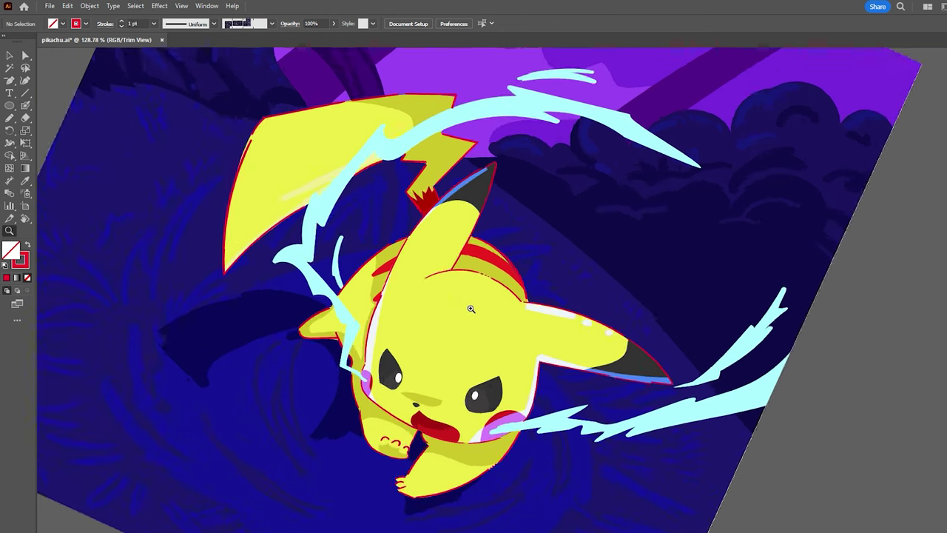
Zoom out and step the selection between Pikachu, the lightning and the red-filled path
{"action": "key", "text": "z"}
{"action": "scroll", "coordinate": [283, 255], "scroll_direction": "down", "scroll_amount": 3}
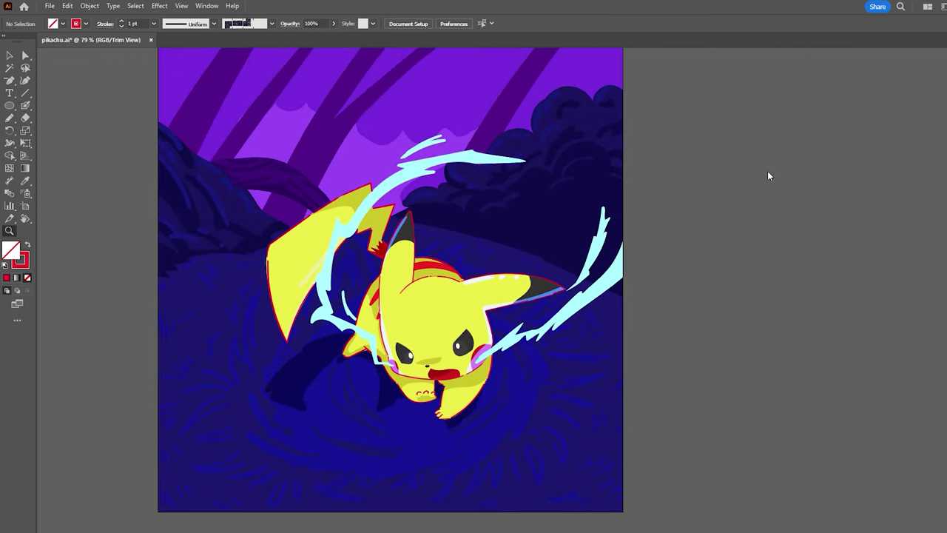
{"action": "key", "text": "v"}
{"action": "key", "text": "ctrl+z"}
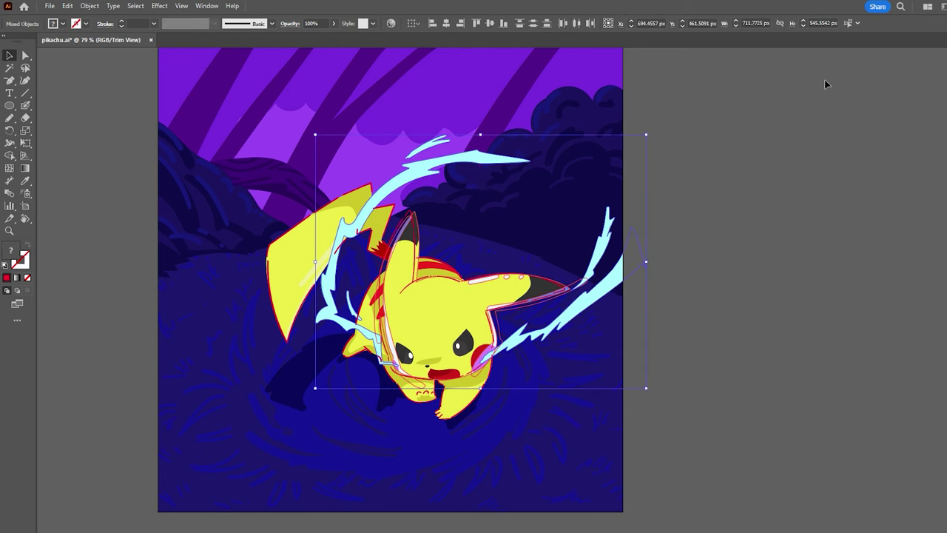
{"action": "key", "text": "ctrl+z"}
{"action": "key", "text": "ctrl+z"}
{"action": "key", "text": "ctrl+z"}
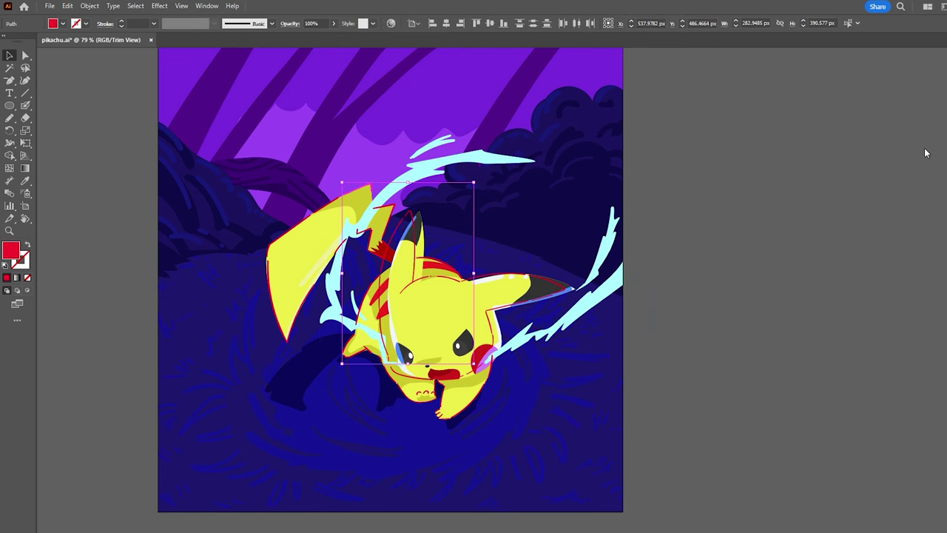
{"action": "key", "text": "ctrl+z"}
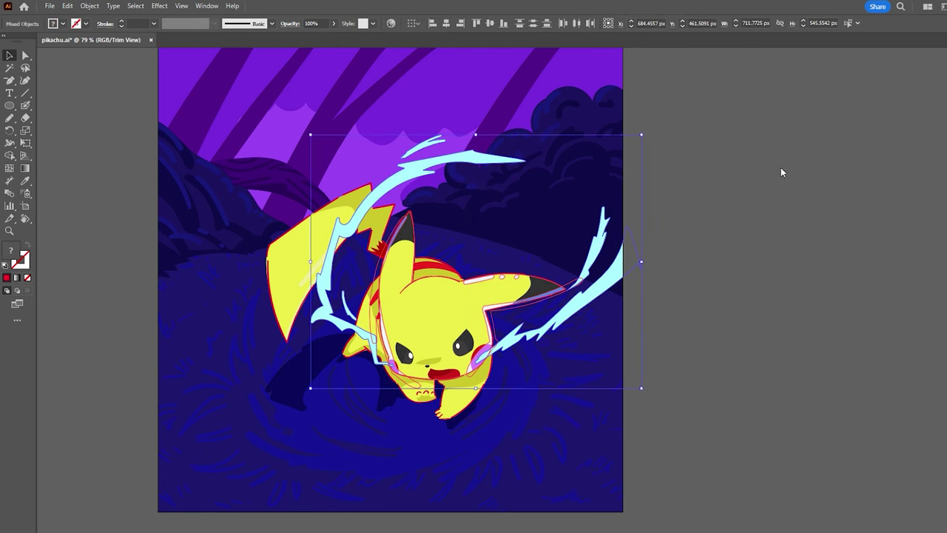
{"action": "key", "text": "ctrl+z"}
Lasso-select the cyan lightning bolt's anchor points, then deselect and zoom out to fit the artboard
{"action": "key", "text": "q"}
{"action": "left_click_drag", "start_coordinate": [418, 193], "coordinate": [540, 167]}
{"action": "key", "text": "v"}
{"action": "key", "text": "ctrl+shift+a"}
{"action": "key", "text": "a"}
{"action": "scroll", "coordinate": [356, 240], "scroll_direction": "down", "scroll_amount": 1}
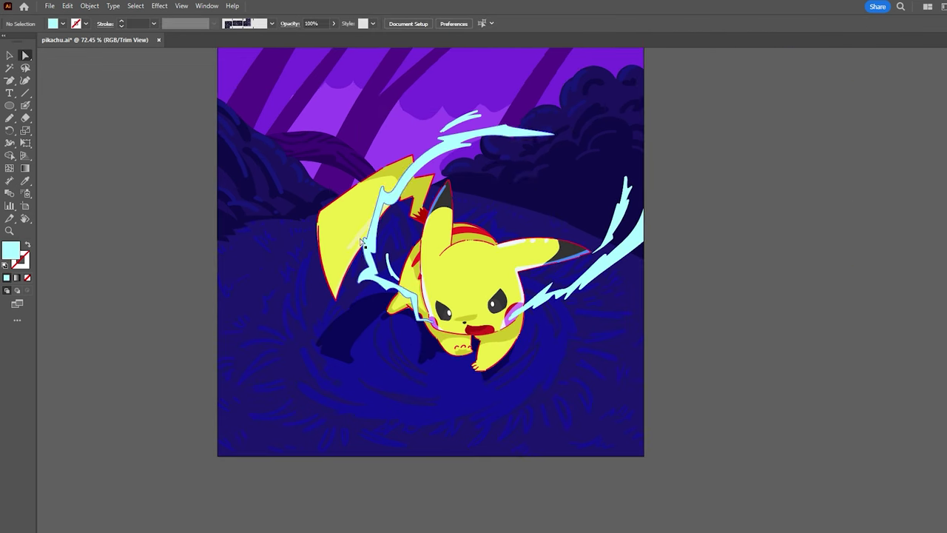
{"action": "scroll", "coordinate": [357, 240], "scroll_direction": "up", "scroll_amount": 2}
{"action": "scroll", "coordinate": [364, 219], "scroll_direction": "right", "scroll_amount": 3}
Paint a purple cloud shape along the sky's top edge, undoing three failed loop and zigzag strokes
{"action": "key", "text": "b"}
{"action": "left_click_drag", "start_coordinate": [437, 139], "coordinate": [453, 80]}
{"action": "key", "text": "ctrl+z"}
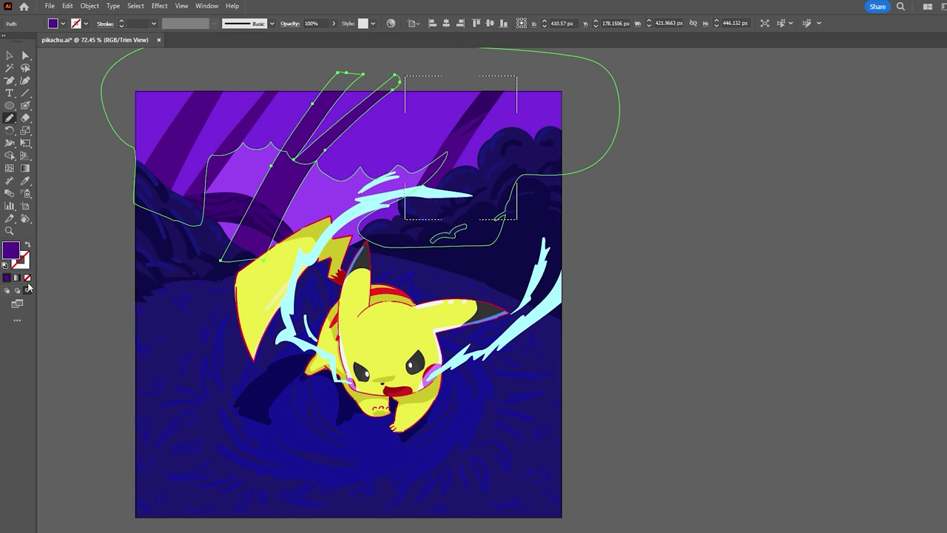
{"action": "left_click_drag", "start_coordinate": [315, 90], "coordinate": [367, 114]}
{"action": "key", "text": "ctrl+z"}
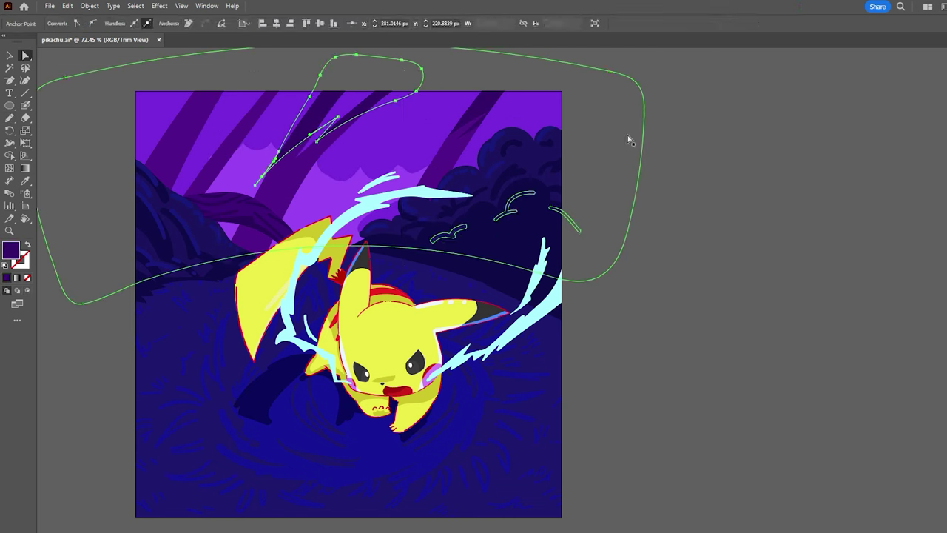
{"action": "left_click_drag", "start_coordinate": [222, 63], "coordinate": [172, 122]}
{"action": "key", "text": "ctrl+z"}
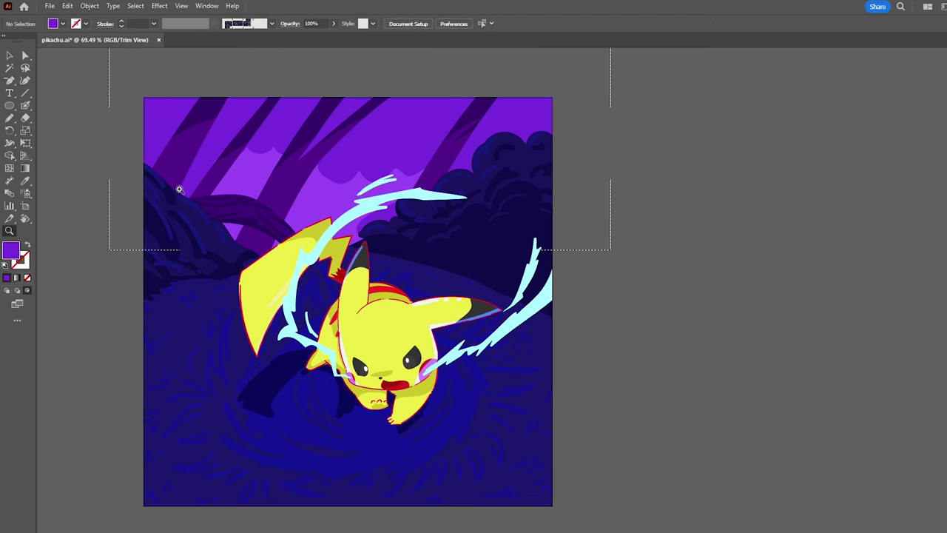
{"action": "mouse_move", "coordinate": [148, 130]}
{"action": "left_mouse_down"}
{"action": "mouse_move", "coordinate": [318, 109]}
{"action": "mouse_move", "coordinate": [534, 126]}
{"action": "left_mouse_up"}
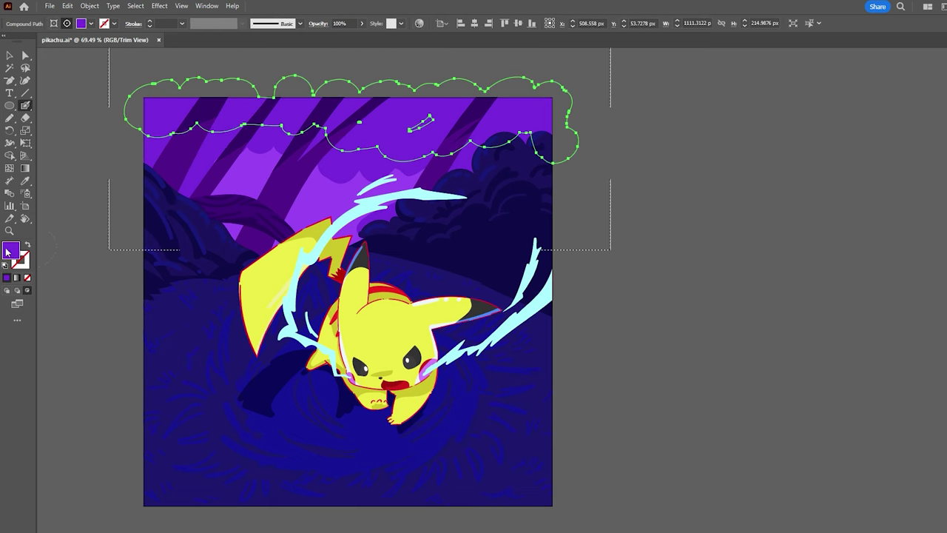
{"action": "key", "text": "ctrl+z"}
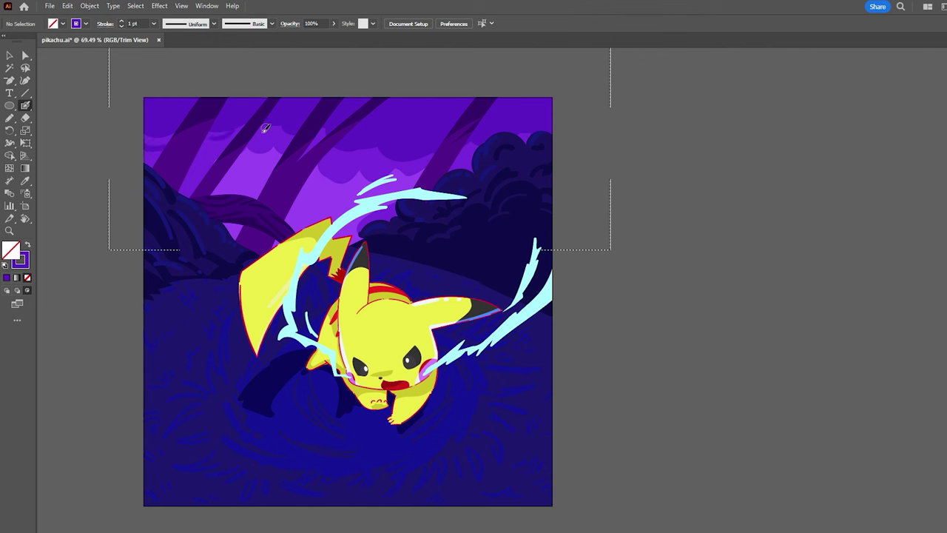